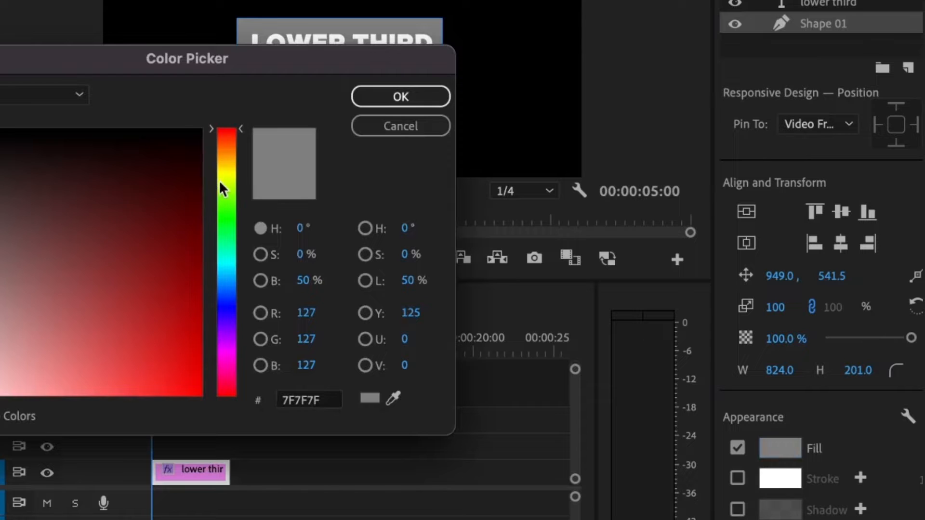
# - Change the fill of the rectangle Shape 01 behind the text to yellow
pyautogui.click(223, 182)
pyautogui.click(178, 388)
pyautogui.click(154, 377)
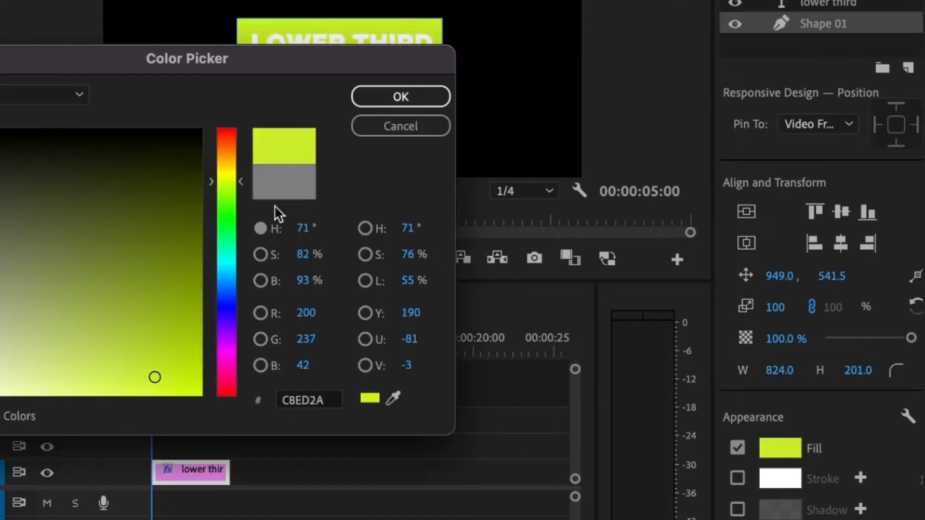
pyautogui.click(226, 170)
pyautogui.click(115, 383)
pyautogui.click(400, 96)
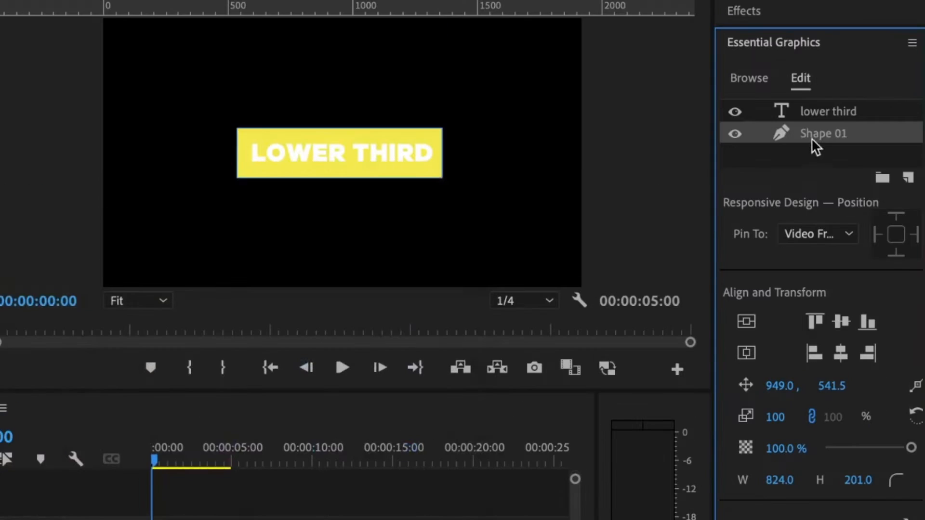
# - Change the fill of the lower third text to black
pyautogui.click(810, 54)
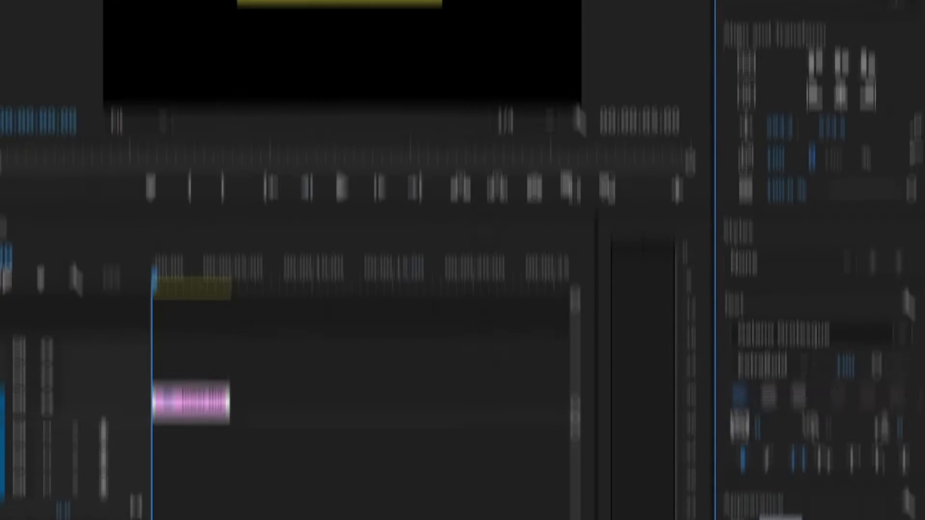
pyautogui.click(781, 518)
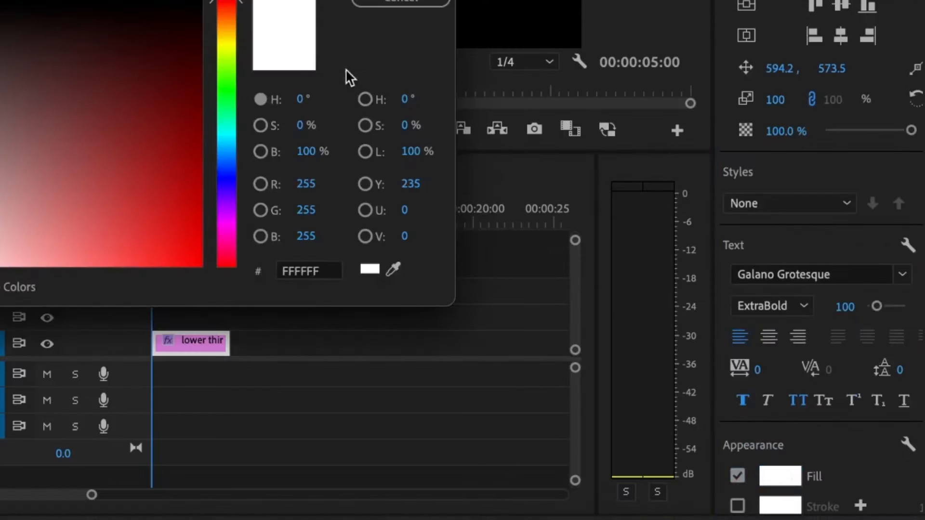
pyautogui.click(181, 29)
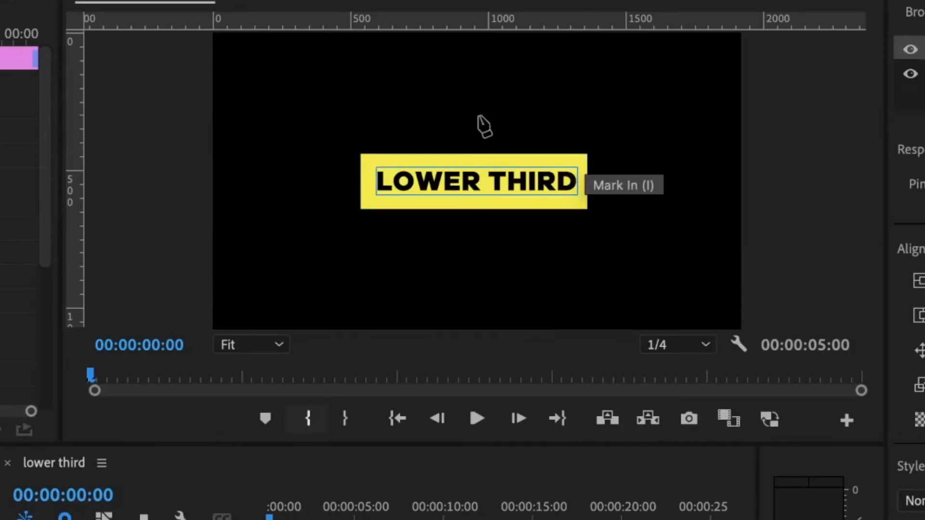
# - Draw a straight line with the Pen tool across the yellow rectangle just above its lower edge and turn off its fill
pyautogui.click(360, 202)
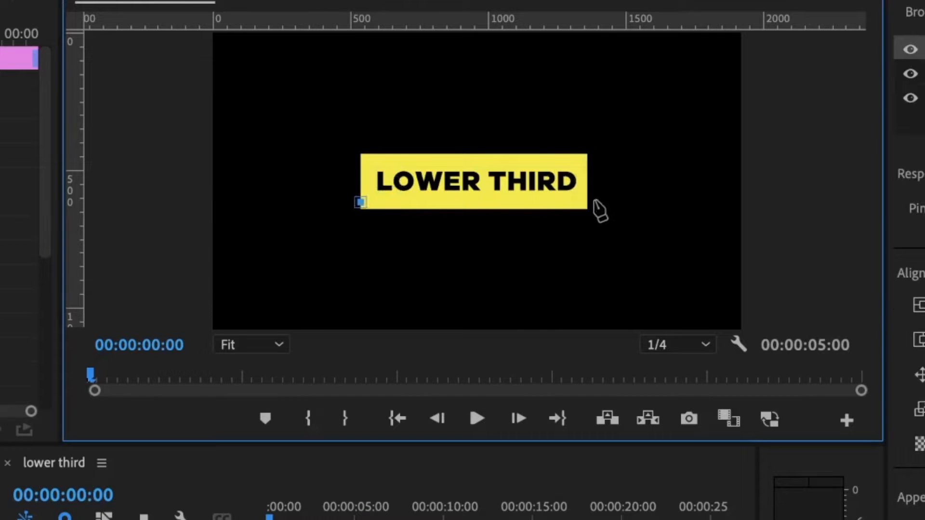
pyautogui.click(586, 202)
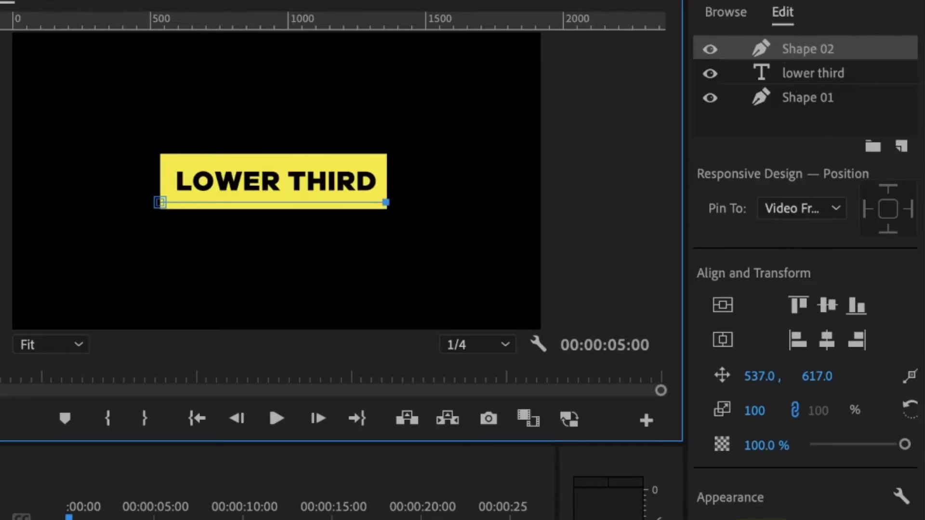
pyautogui.scroll(-3, 802, 499)
pyautogui.click(712, 444)
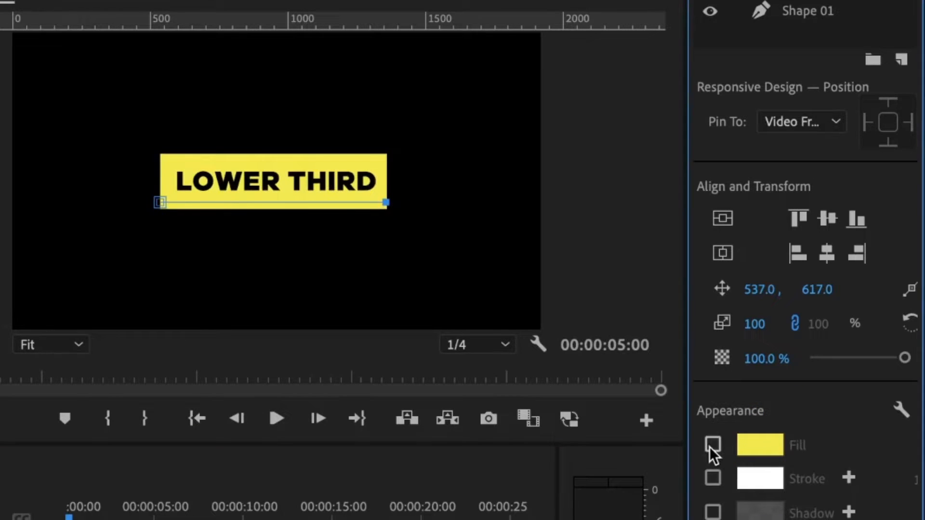
# - Enable a white stroke on the line and set its width to 20
pyautogui.click(714, 479)
pyautogui.click(909, 479)
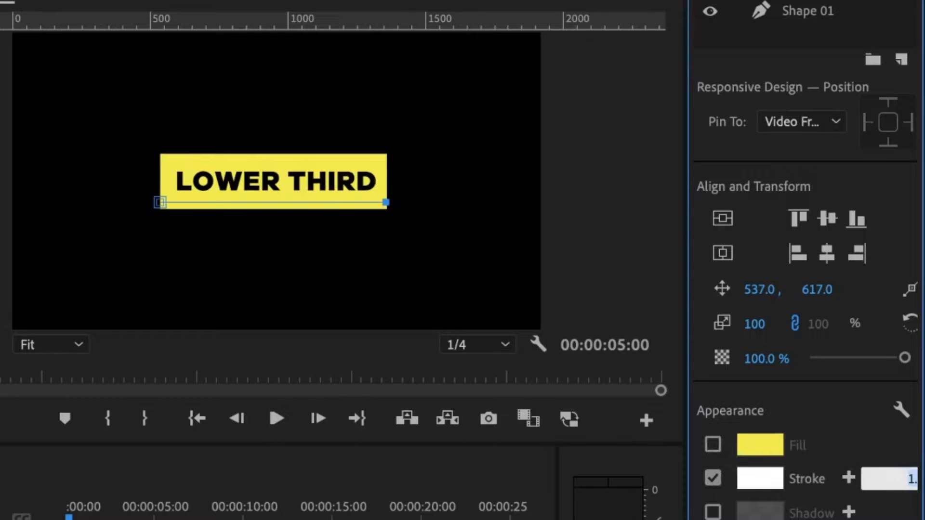
pyautogui.press('BackSpace')
pyautogui.write('20')
pyautogui.press('Return')
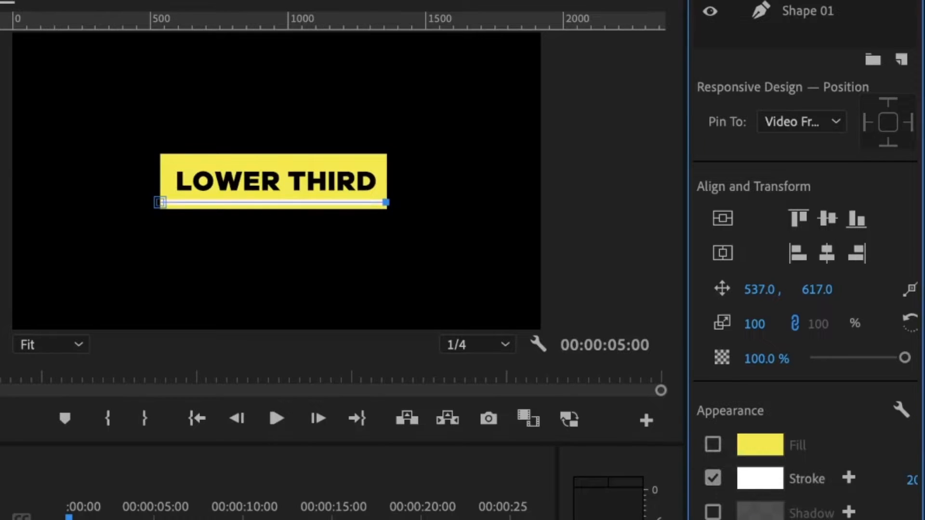
pyautogui.scroll(3, 736, 123)
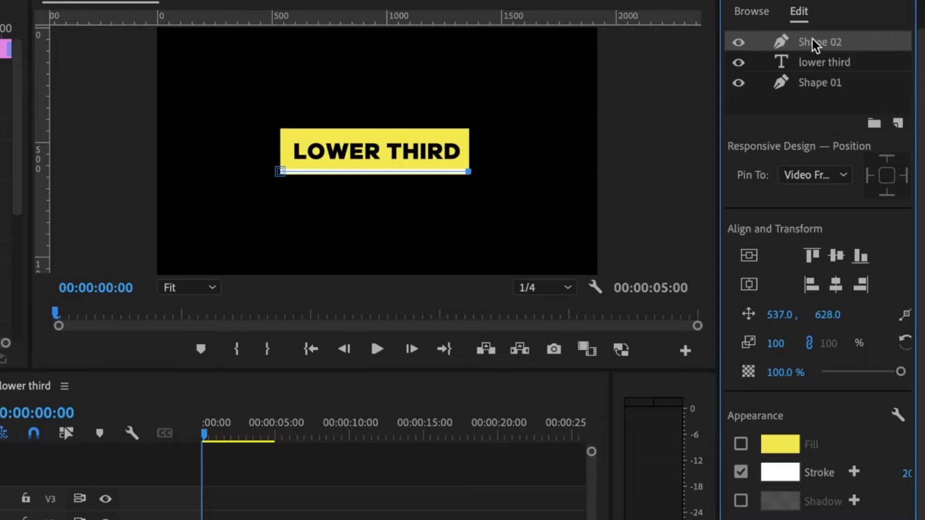
# - Put Shape 02 into its own group and name the group line
pyautogui.doubleClick(824, 41)
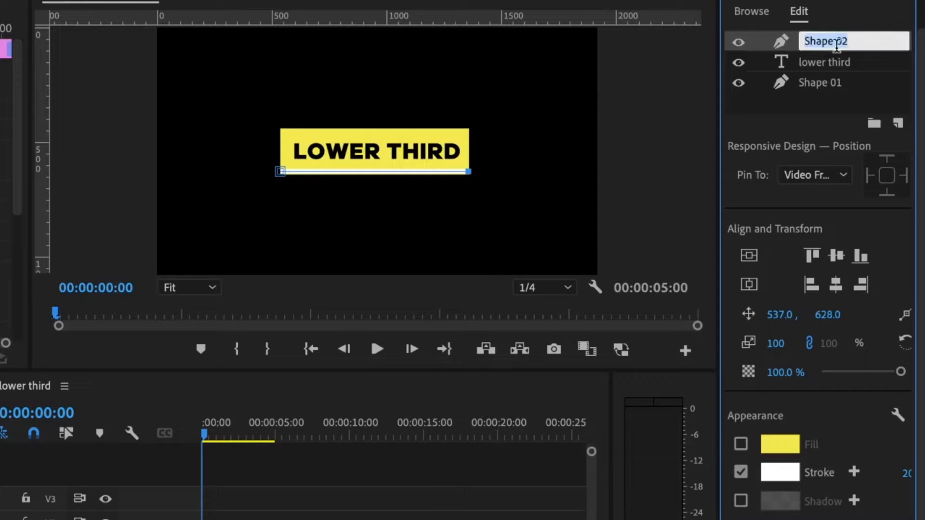
pyautogui.click(829, 128)
pyautogui.click(876, 126)
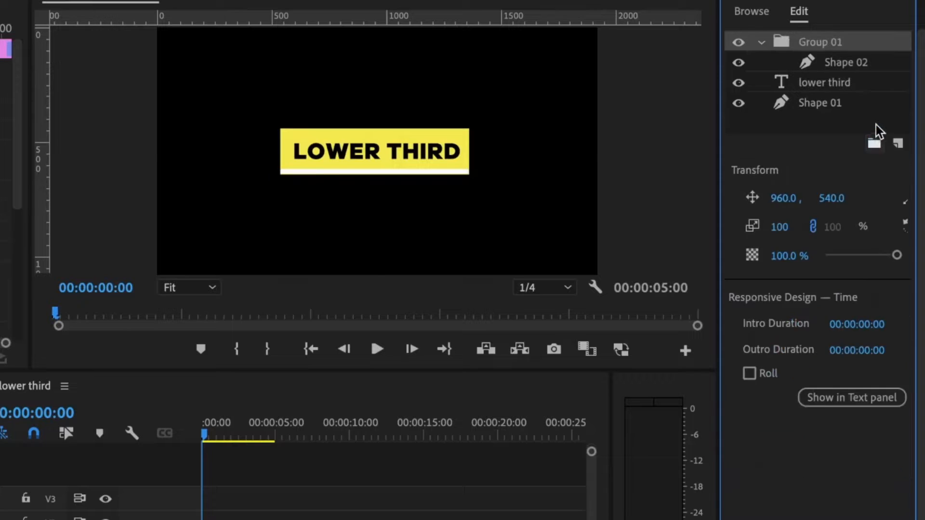
pyautogui.doubleClick(818, 43)
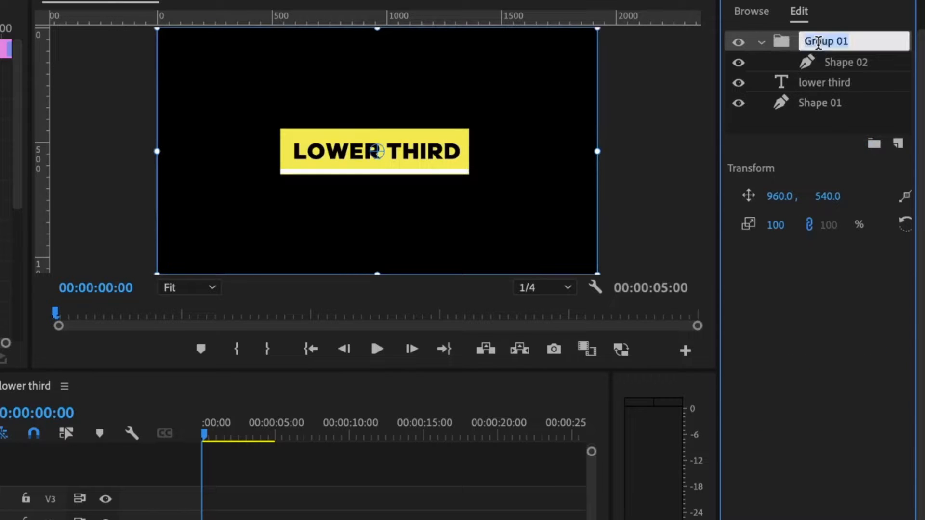
pyautogui.write('line')
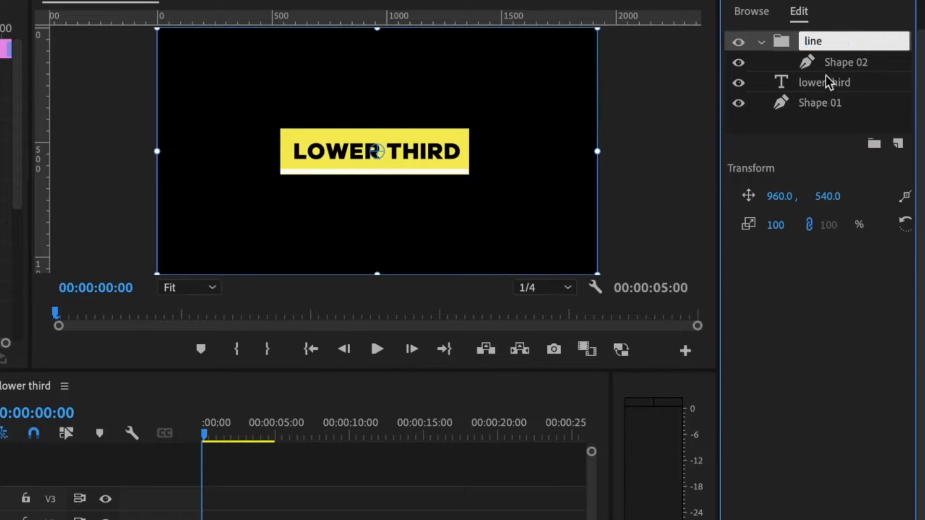
# - Put the lower third text into a group named text and Shape 01 into a group named background
pyautogui.click(830, 81)
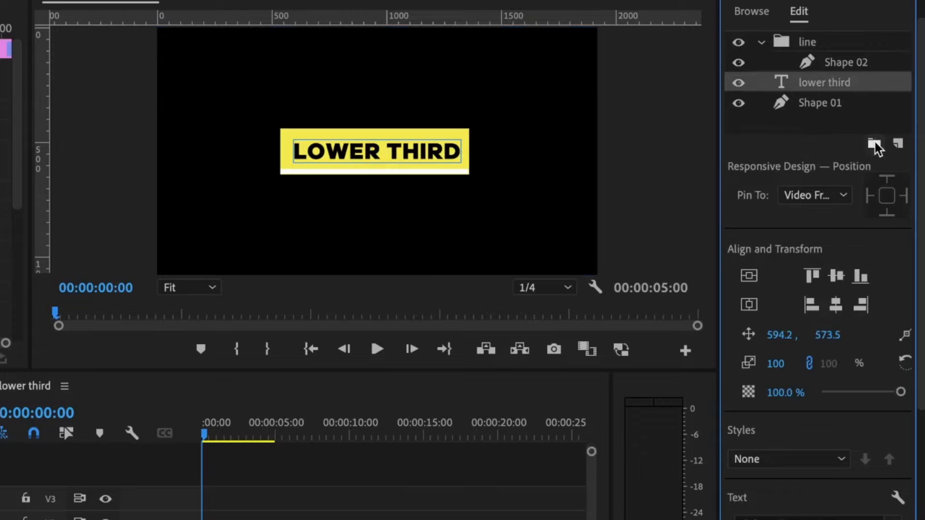
pyautogui.click(875, 144)
pyautogui.click(875, 143)
pyautogui.click(828, 82)
pyautogui.click(878, 166)
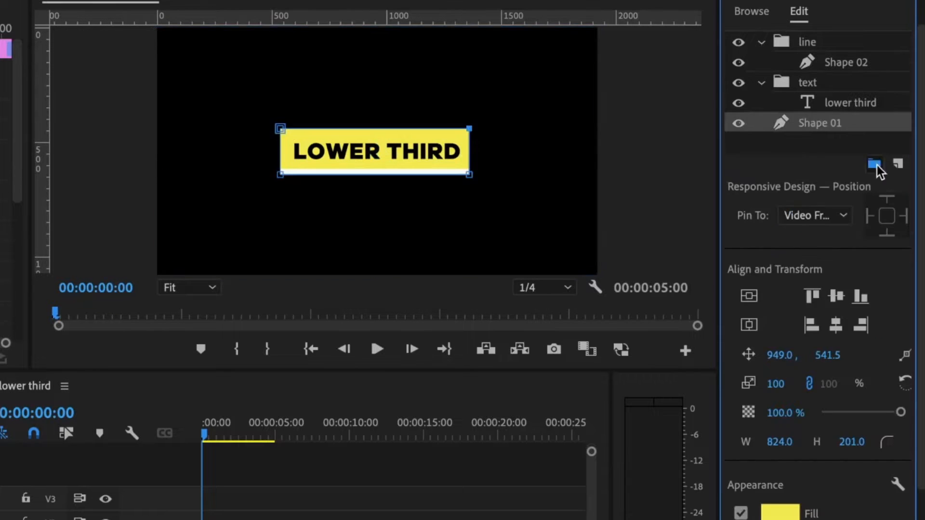
pyautogui.write('background')
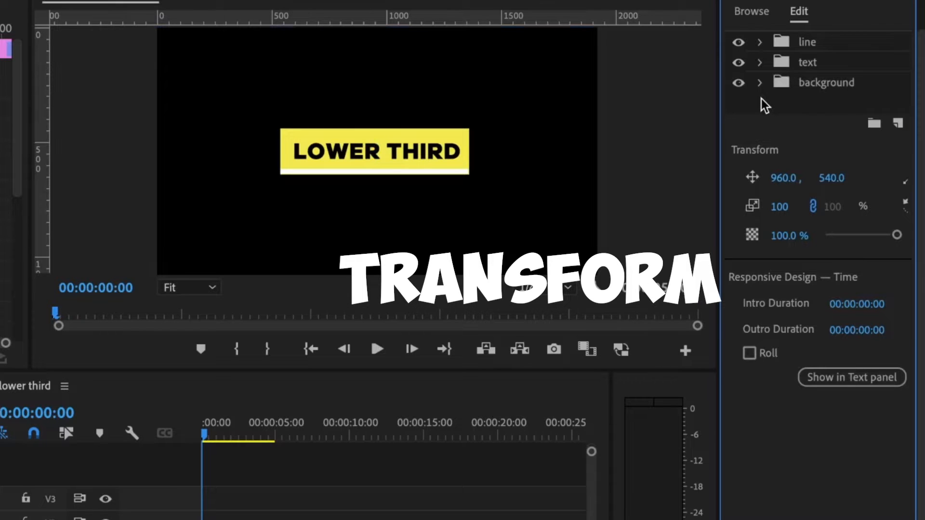
# - Find the Transform and Crop video effects and apply both to the lower third graphic
pyautogui.scroll(3, 761, 99)
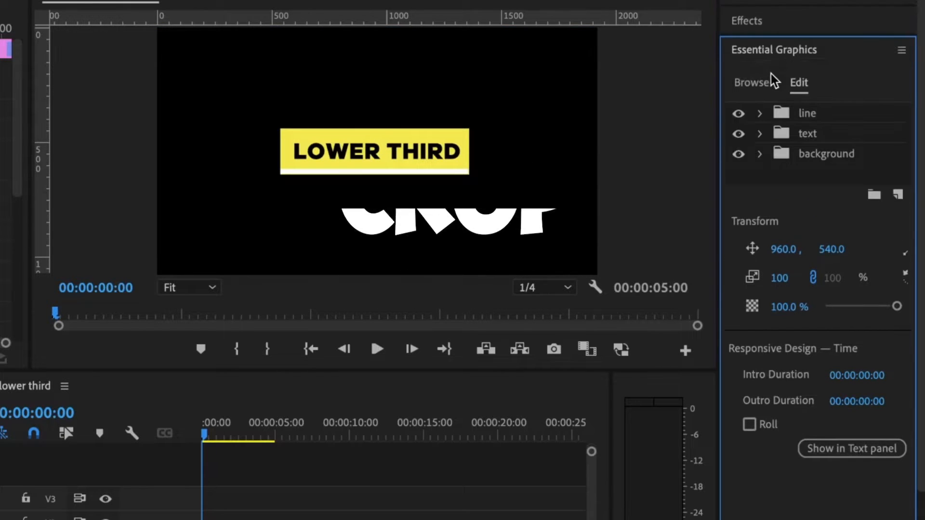
pyautogui.click(750, 21)
pyautogui.click(791, 46)
pyautogui.write('trans')
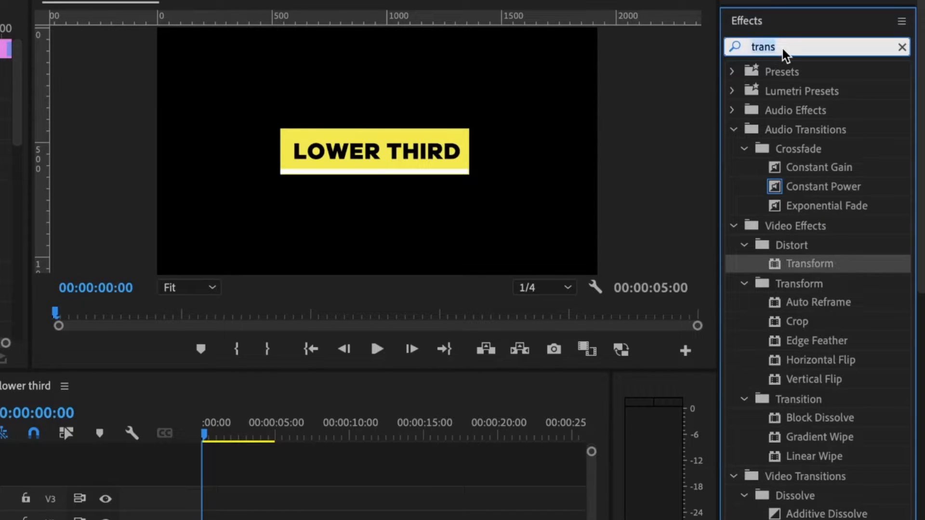
pyautogui.write('crop')
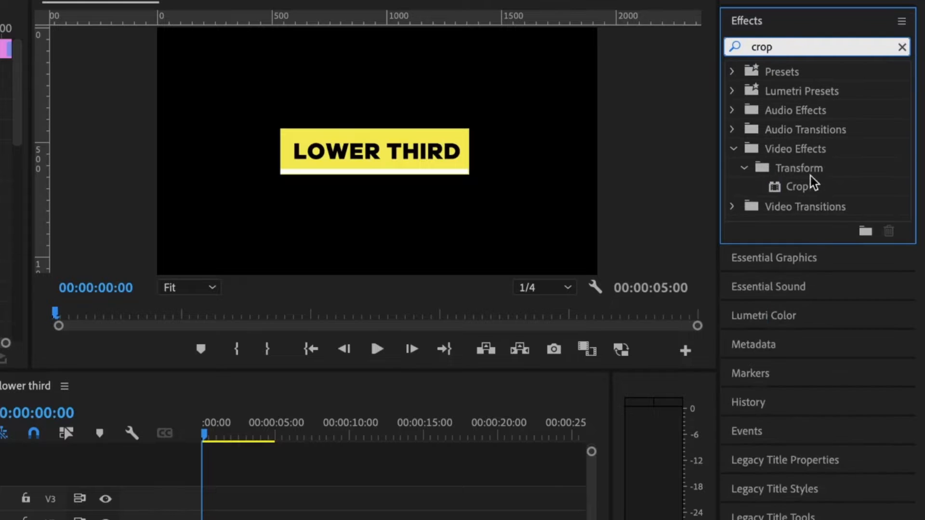
pyautogui.moveTo(803, 185); pyautogui.dragTo(656, 238)
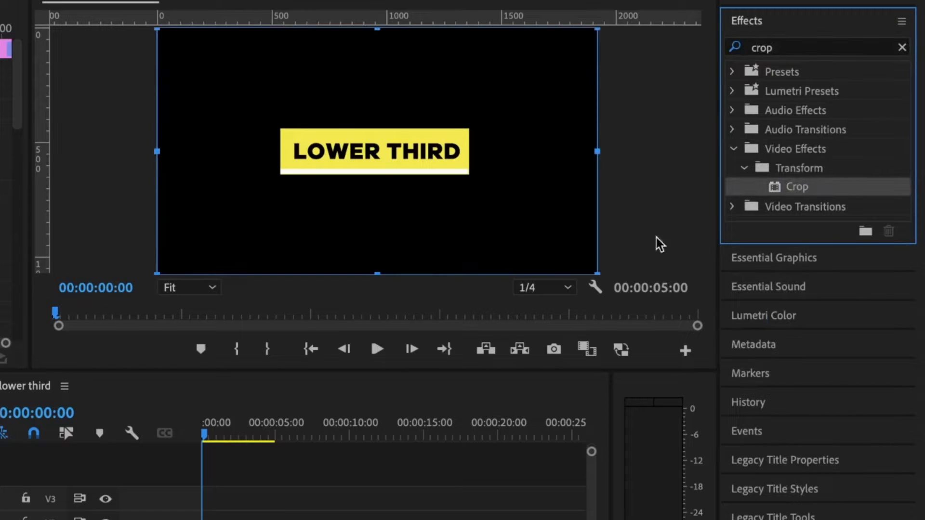
# - Adjust the Crop effect so its upper and lower edges sit just outside the yellow box
pyautogui.click(737, 22)
pyautogui.click(766, 52)
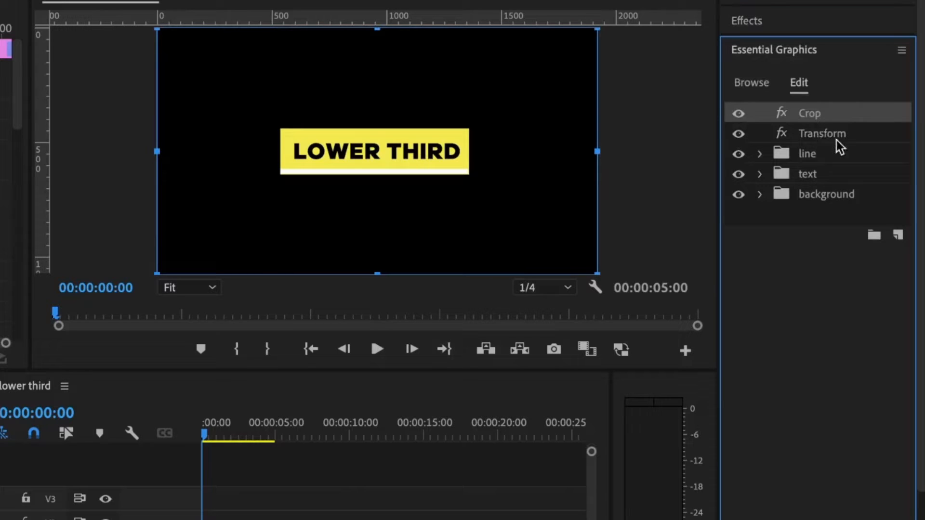
pyautogui.click(812, 117)
pyautogui.moveTo(377, 28); pyautogui.dragTo(377, 123)
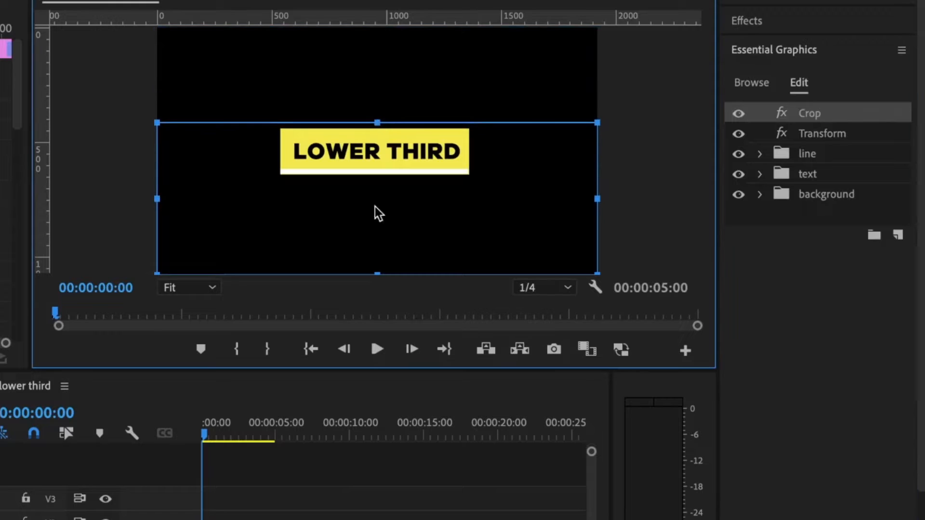
pyautogui.moveTo(377, 274); pyautogui.dragTo(368, 180)
# - Turn off Use Composition's Shutter Angle in the Transform effect and set its Shutter Angle to 360
pyautogui.click(834, 135)
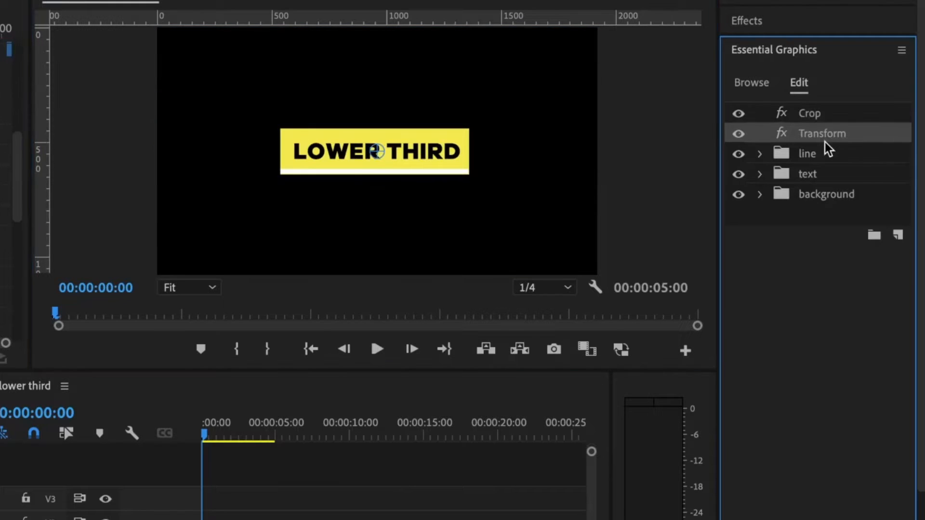
pyautogui.click(822, 141)
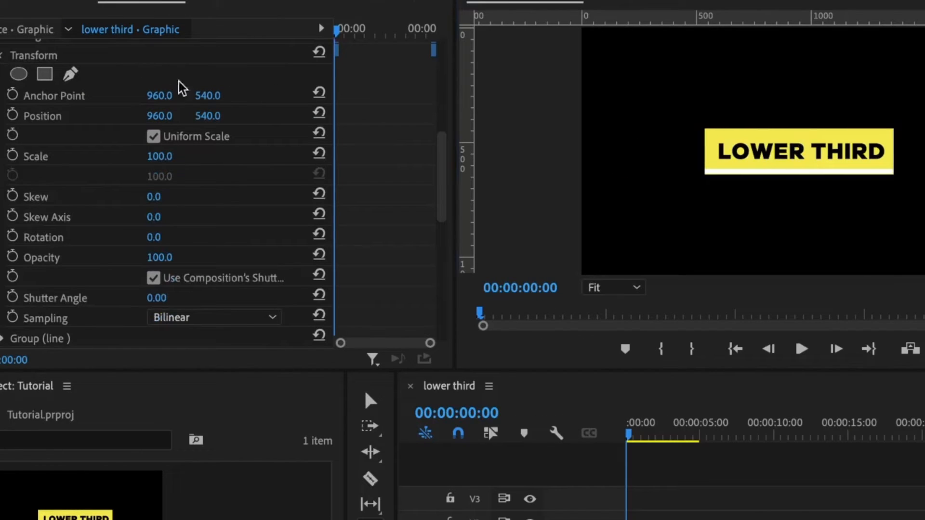
pyautogui.scroll(-3, 341, 186)
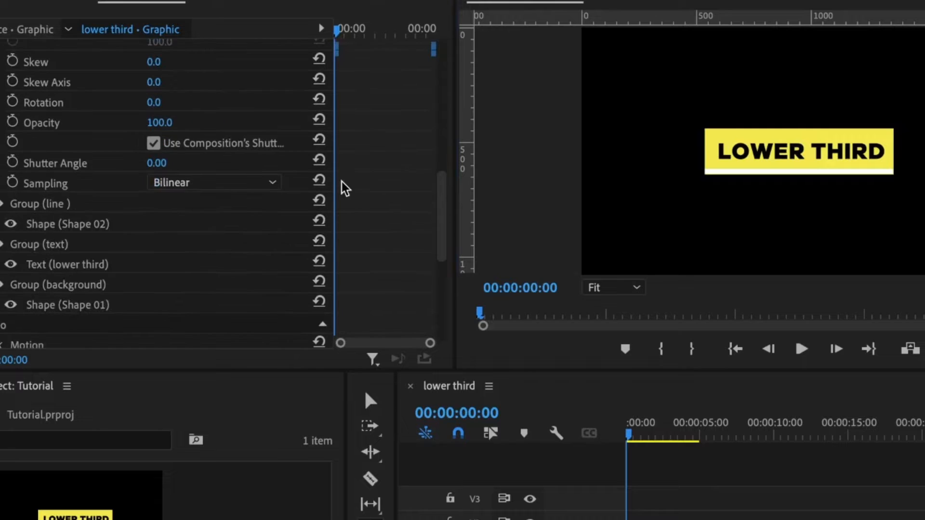
pyautogui.click(154, 143)
pyautogui.click(155, 144)
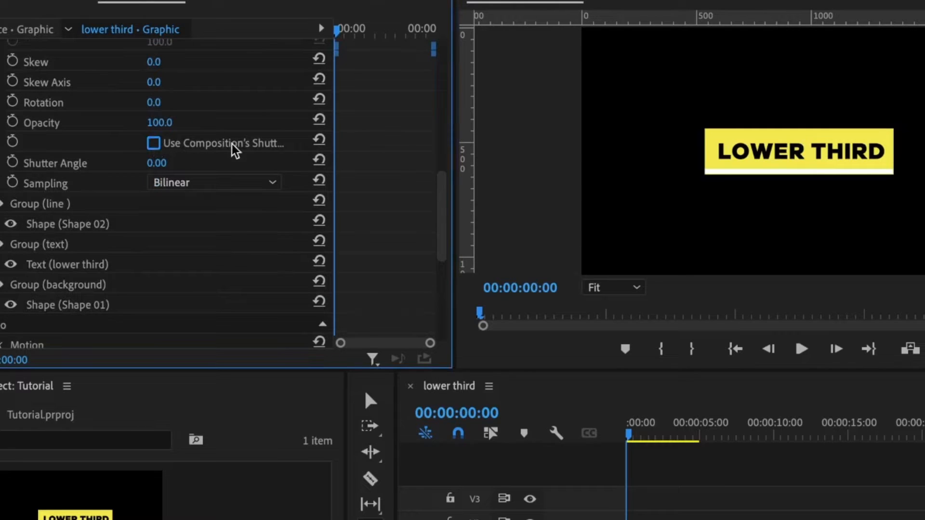
pyautogui.click(167, 163)
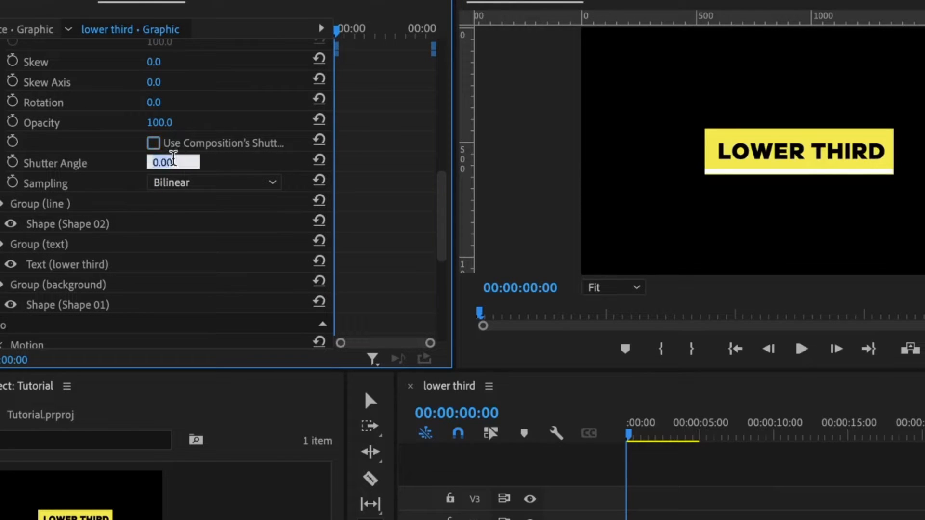
pyautogui.write('360')
pyautogui.press('Return')
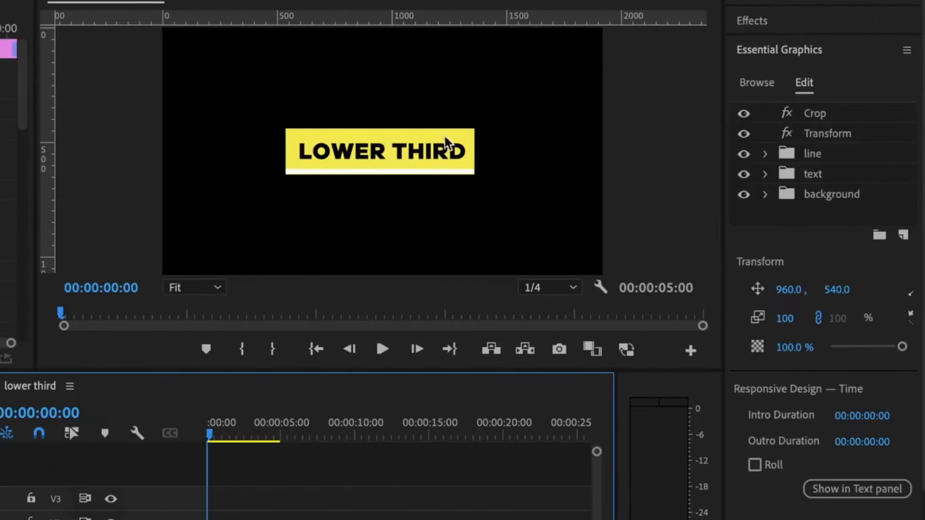
# - Copy the Crop and Transform effects and move them into the line group
pyautogui.click(818, 118)
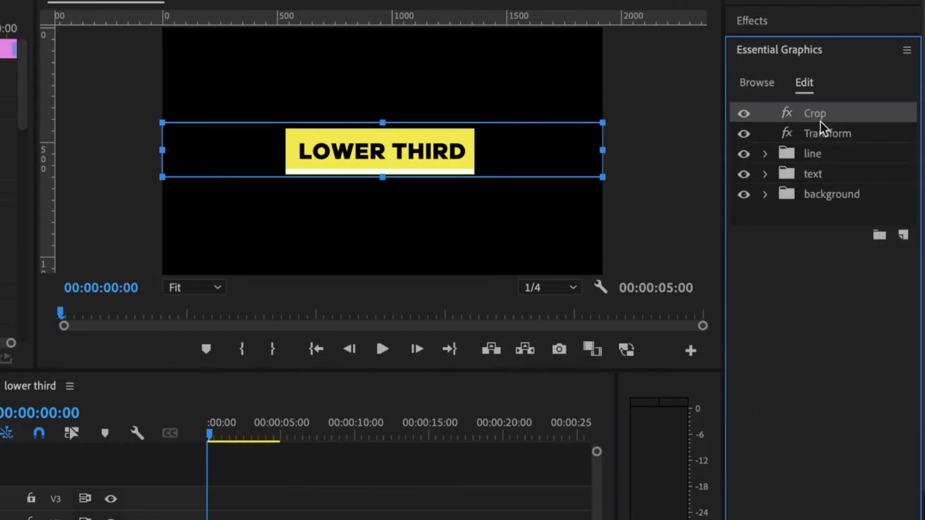
pyautogui.keyDown('shift'); pyautogui.click(825, 138); pyautogui.keyUp('shift')
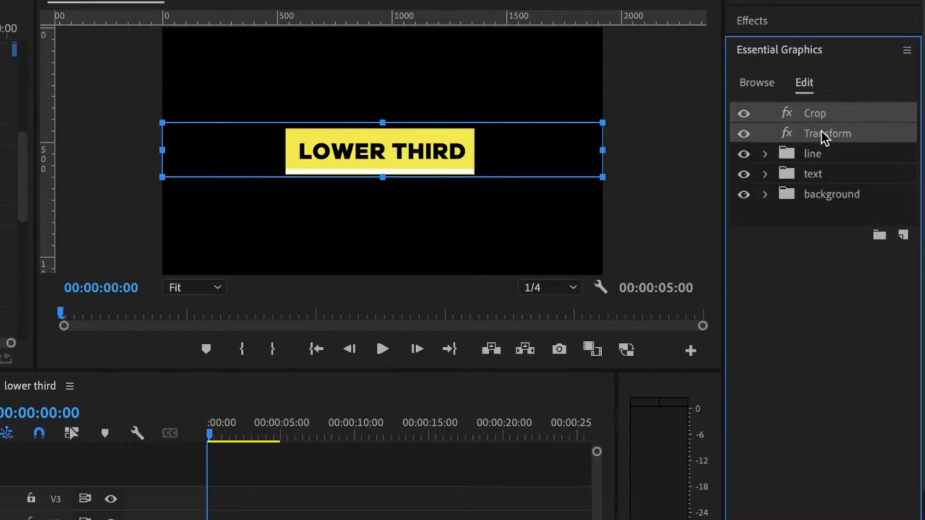
pyautogui.click(765, 154)
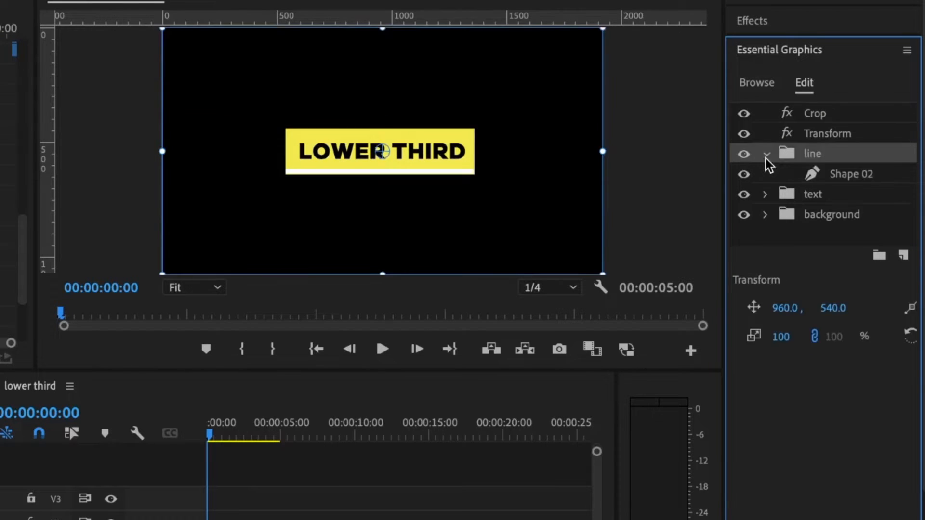
pyautogui.moveTo(814, 133); pyautogui.dragTo(820, 209)
pyautogui.click(766, 154)
# - Paste the Crop and Transform effects and move a pair into the text group
pyautogui.click(766, 174)
pyautogui.press('super+v')
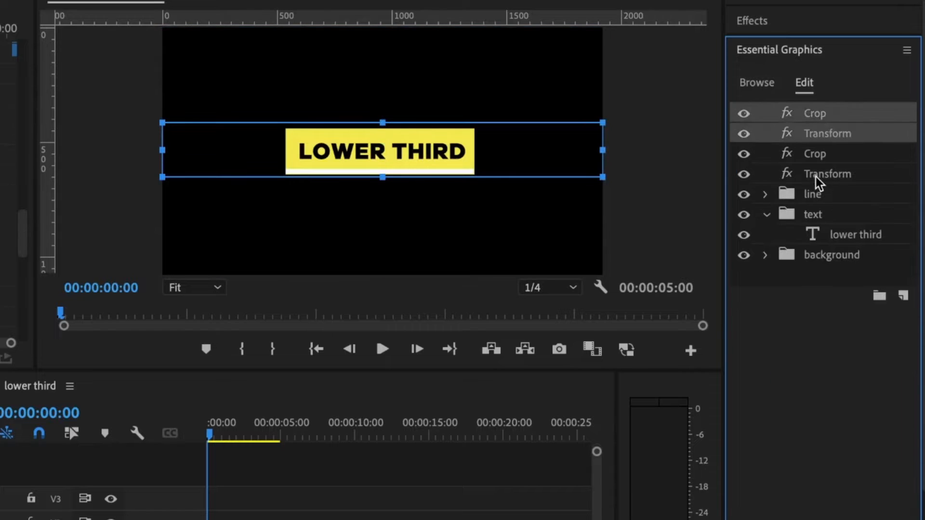
pyautogui.moveTo(815, 134); pyautogui.dragTo(814, 217)
pyautogui.click(766, 174)
# - Move a Crop and Transform pair into the background group above Shape 01 and remove the leftover pair
pyautogui.click(766, 194)
pyautogui.press('super+v')
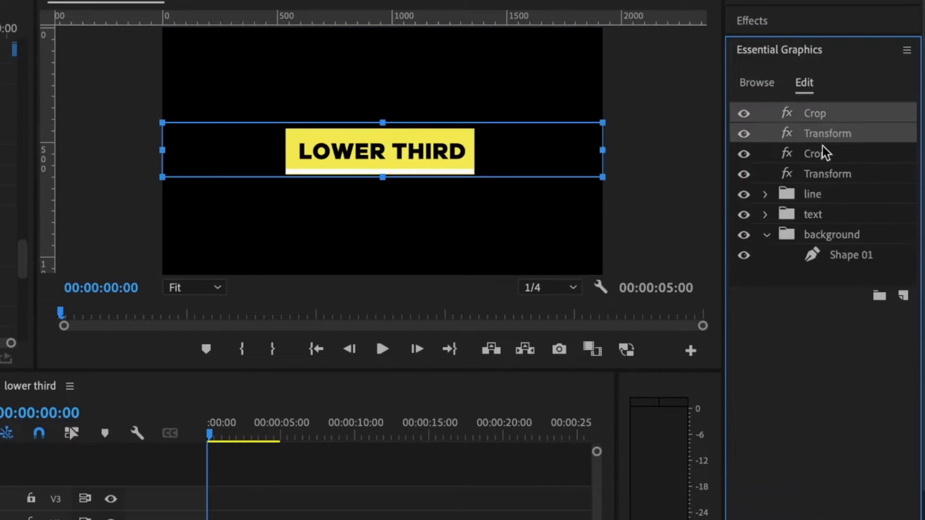
pyautogui.moveTo(820, 150); pyautogui.dragTo(819, 240)
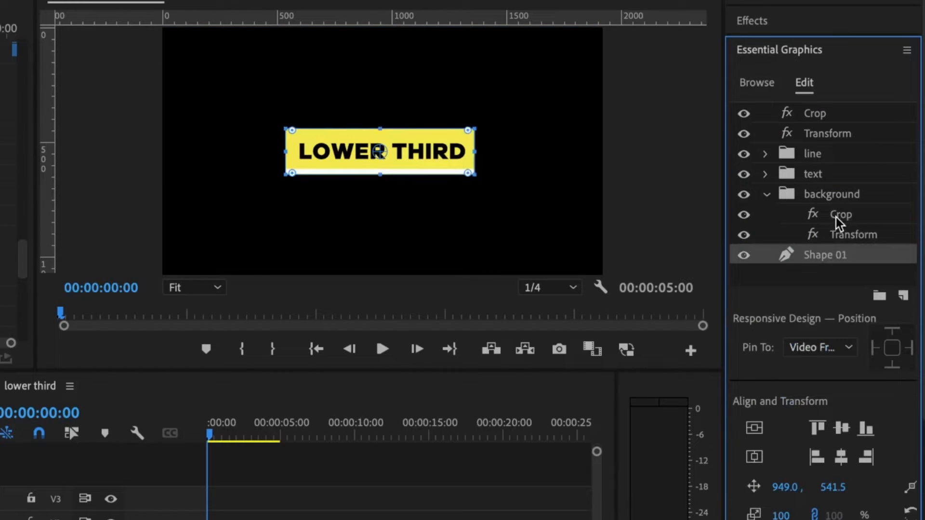
pyautogui.moveTo(820, 255); pyautogui.dragTo(838, 261)
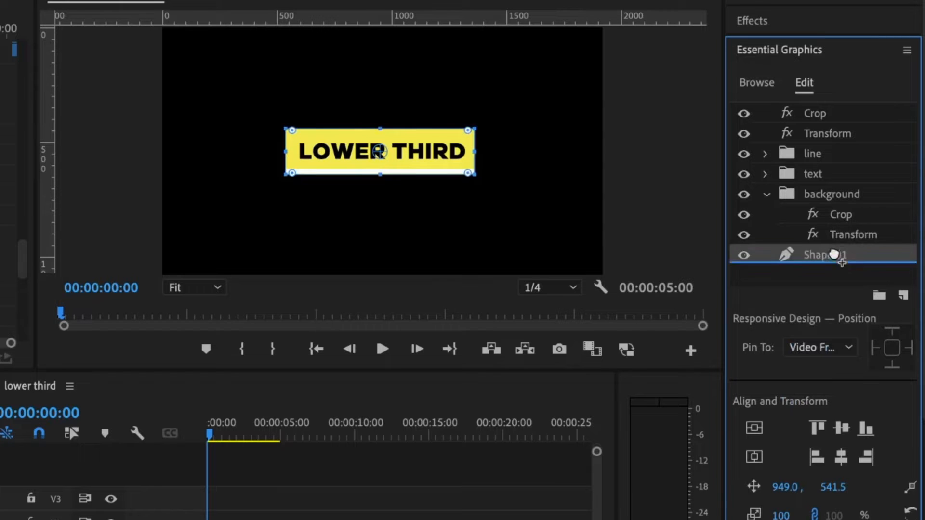
pyautogui.click(766, 154)
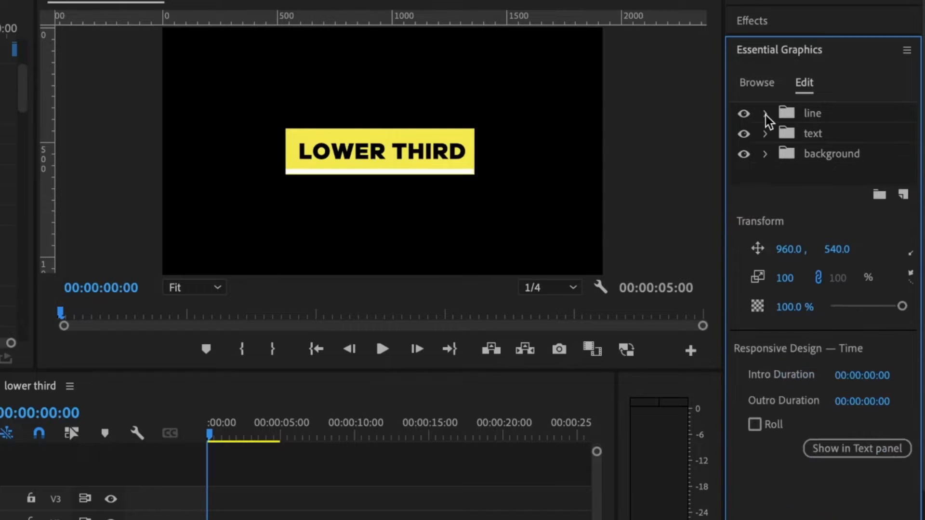
# - Add Position keyframes to the line group's Transform effect at 00:00:00:00 and 00:00:00:10
pyautogui.click(817, 116)
pyautogui.click(766, 115)
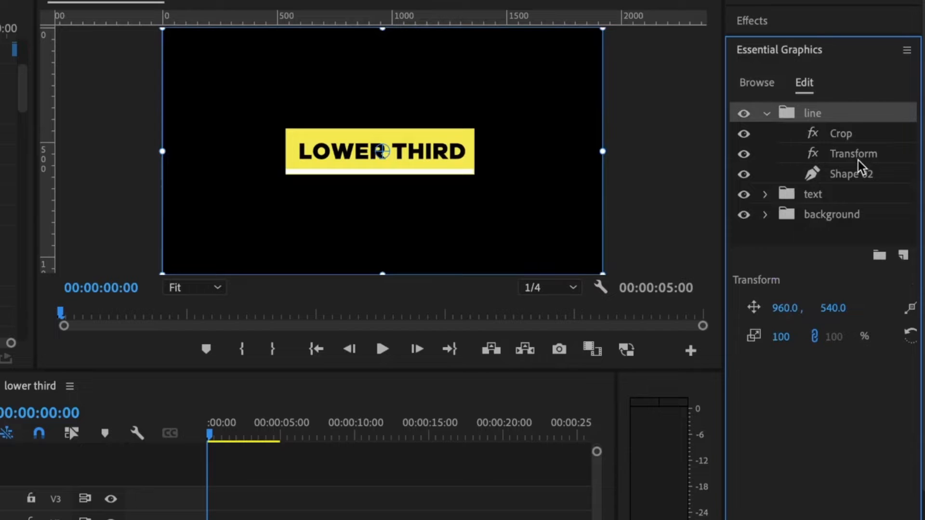
pyautogui.click(836, 155)
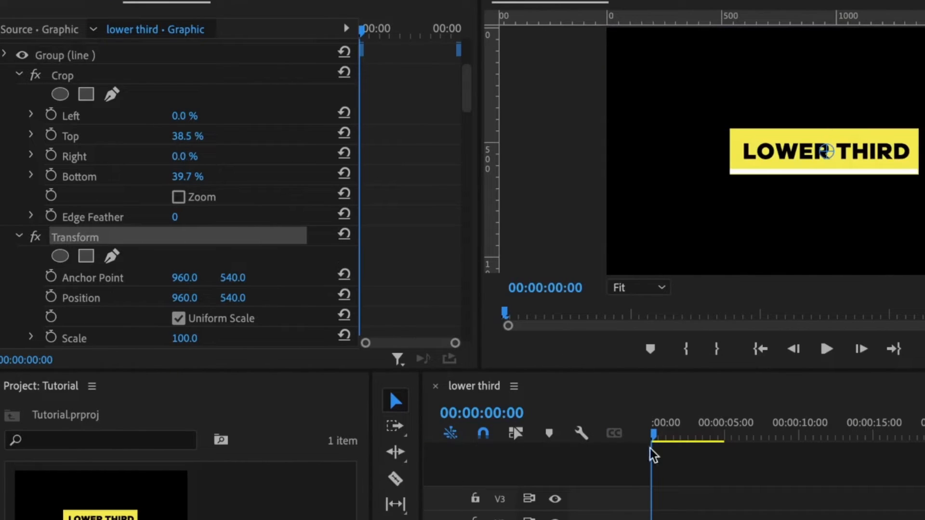
pyautogui.click(645, 436)
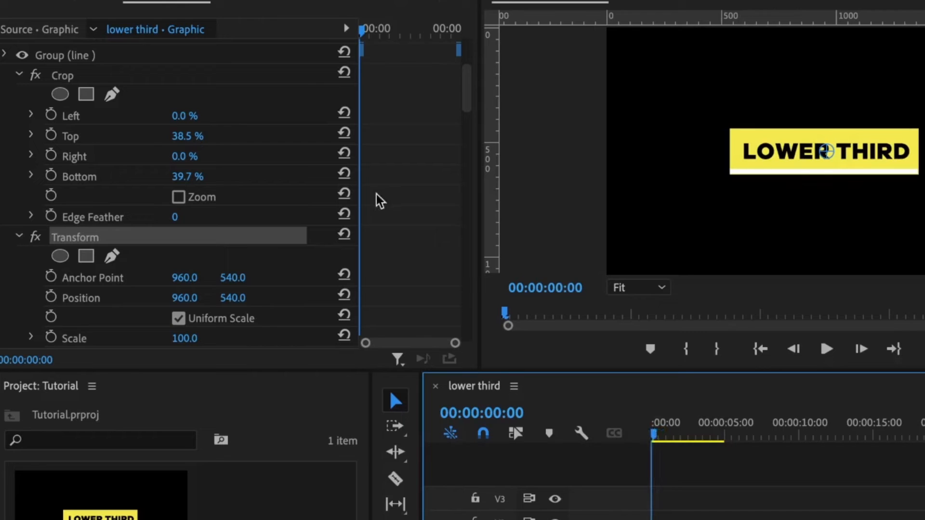
pyautogui.scroll(-4, 385, 167)
pyautogui.click(50, 219)
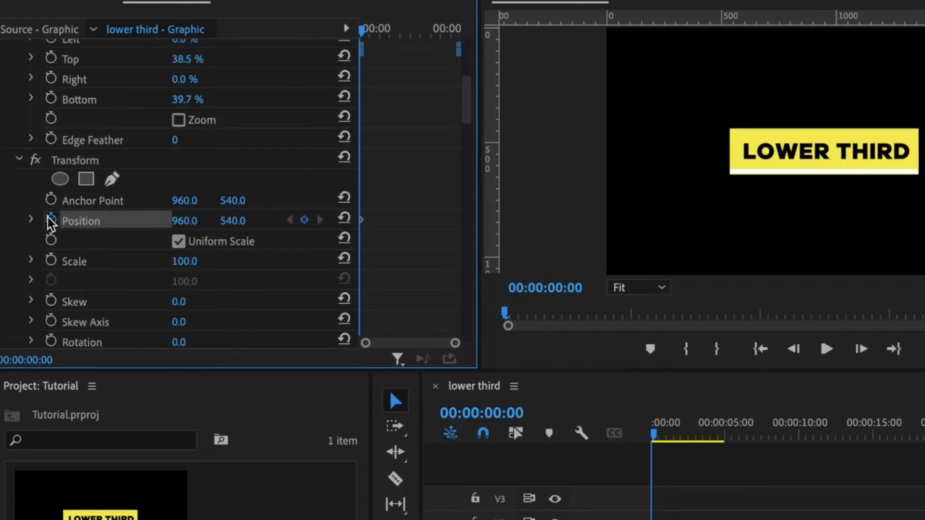
pyautogui.hotkey('shift', 'Right')
pyautogui.hotkey('shift', 'Right')
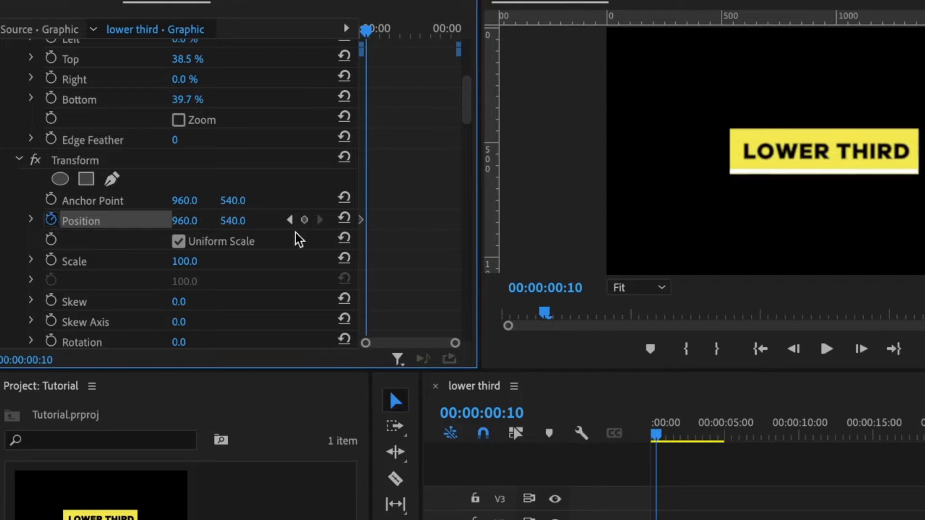
pyautogui.click(304, 220)
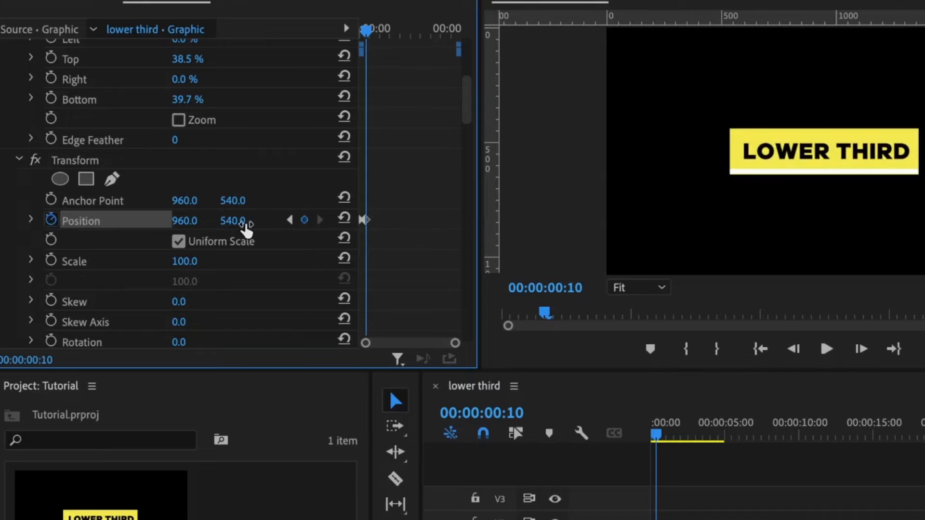
# - Set the line's vertical Position to about 301 at the second keyframe and 636 at the first
pyautogui.click(234, 221)
pyautogui.write('514')
pyautogui.press('Return')
pyautogui.moveTo(232, 221); pyautogui.dragTo(133, 221)
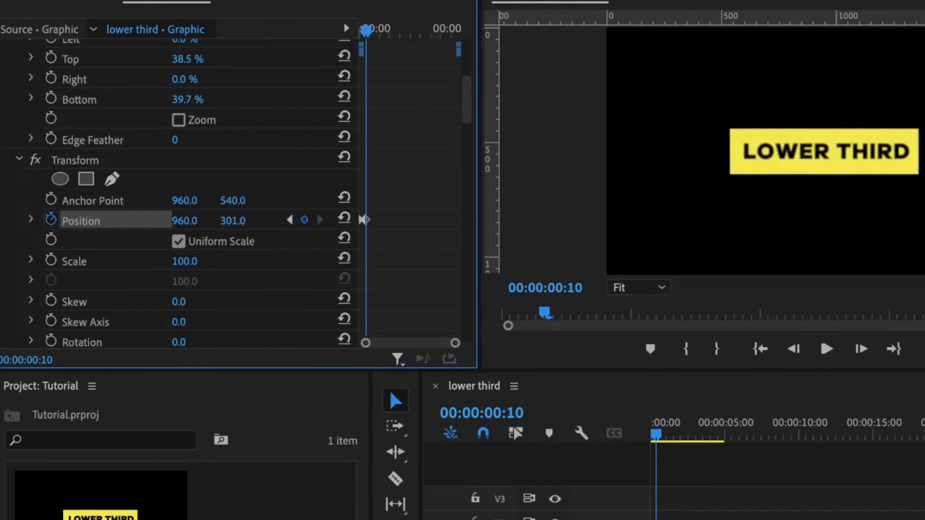
pyautogui.click(290, 221)
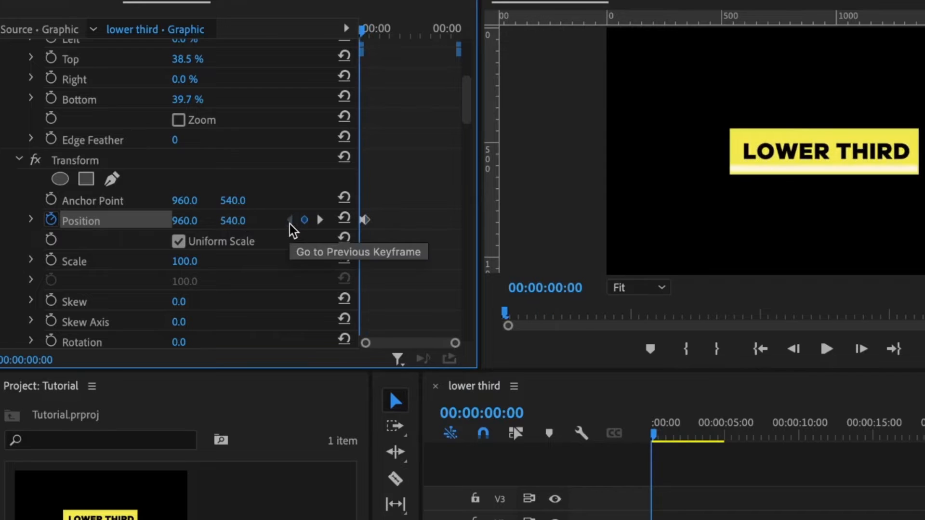
pyautogui.moveTo(236, 224); pyautogui.dragTo(278, 224)
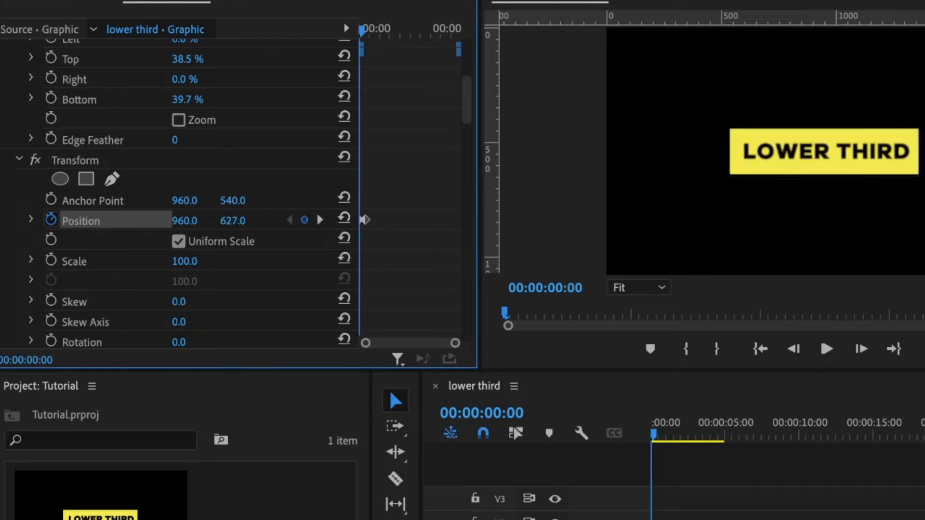
# - Apply Ease Out to the line's first Position keyframe and Ease In to its second
pyautogui.rightClick(362, 221)
pyautogui.moveTo(478, 402)
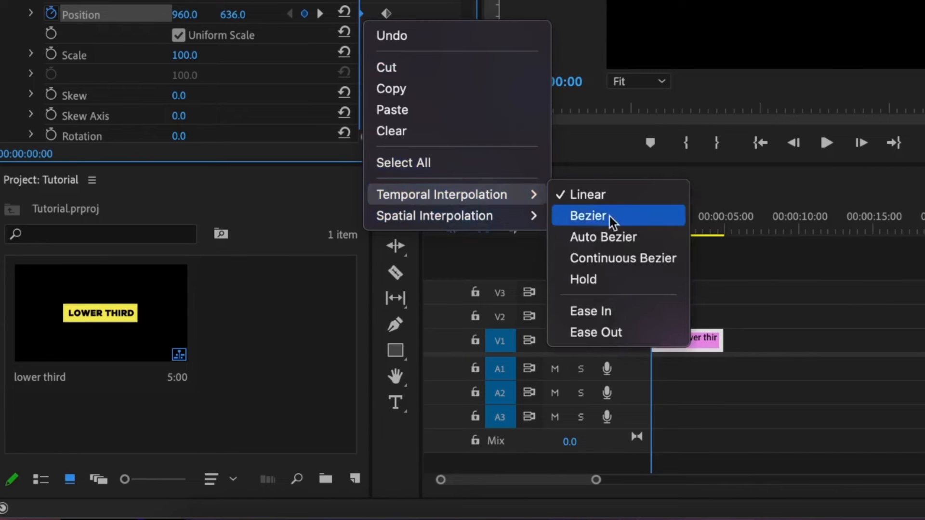
pyautogui.click(600, 334)
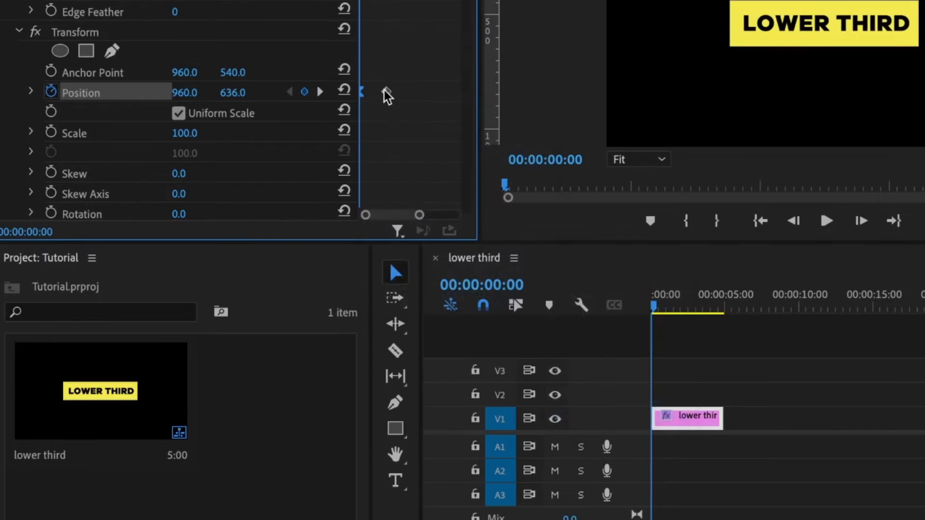
pyautogui.rightClick(386, 14)
pyautogui.moveTo(475, 277)
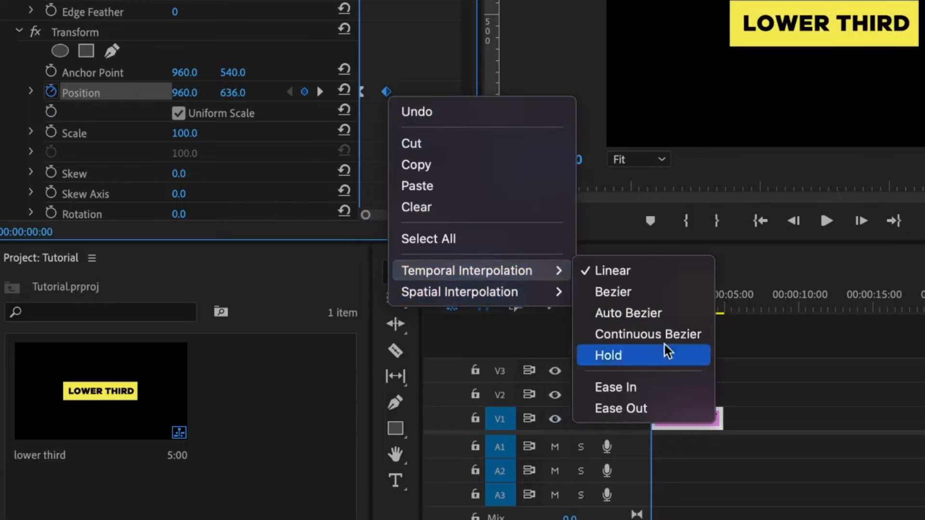
pyautogui.click(635, 390)
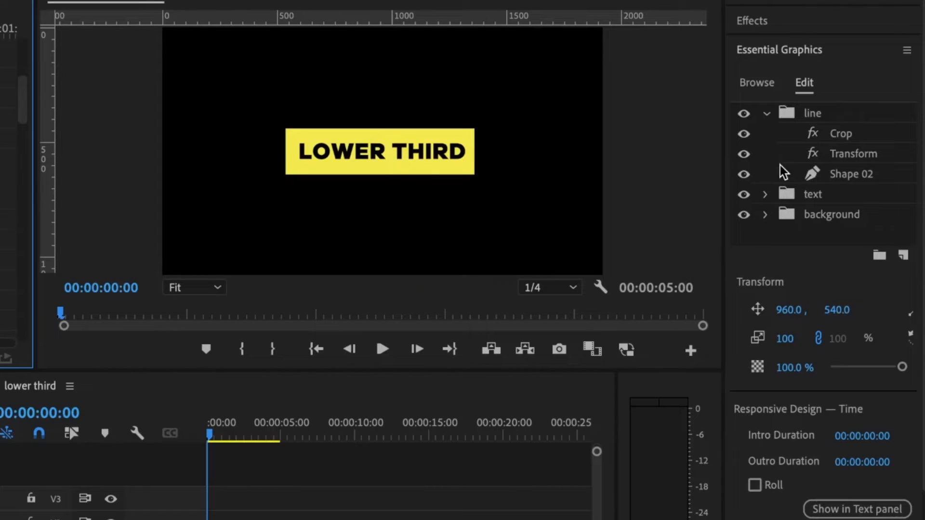
# - Start Position keyframing in the background group's Transform effect at 00:00:00:02
pyautogui.click(766, 113)
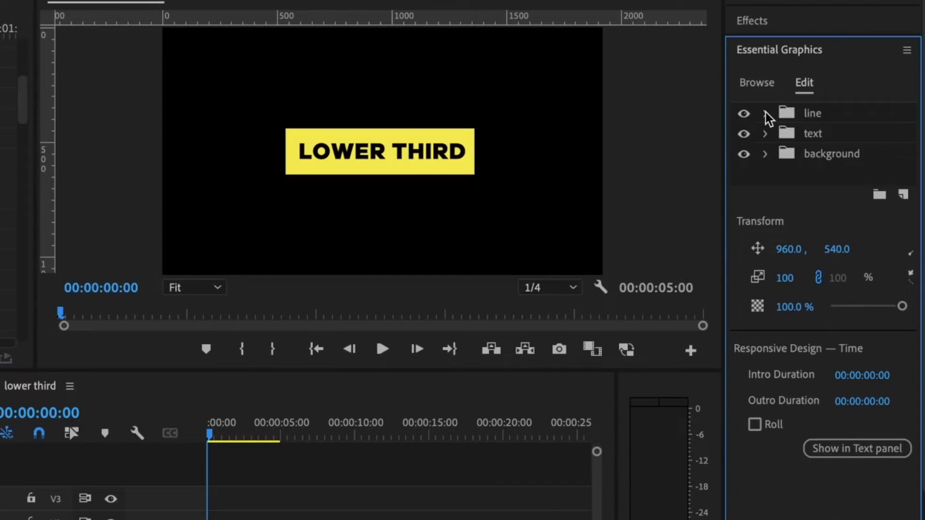
pyautogui.click(766, 155)
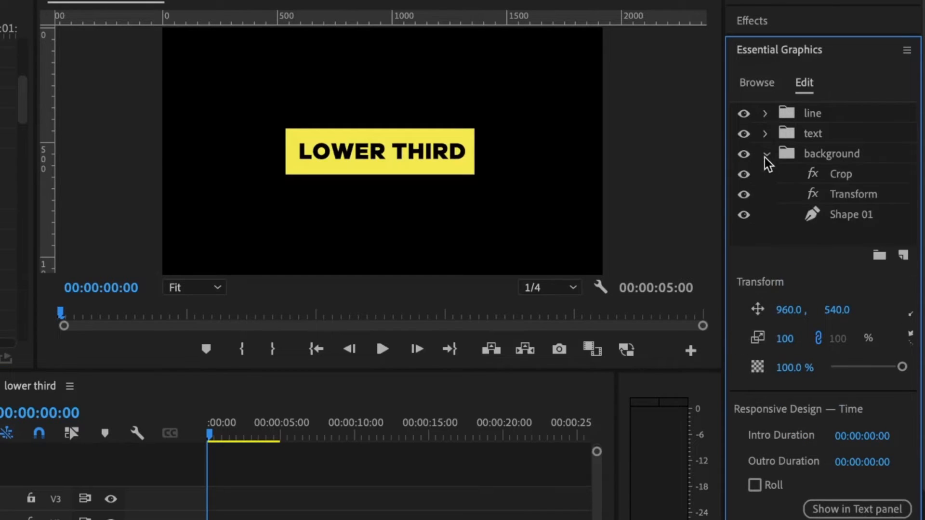
pyautogui.click(857, 198)
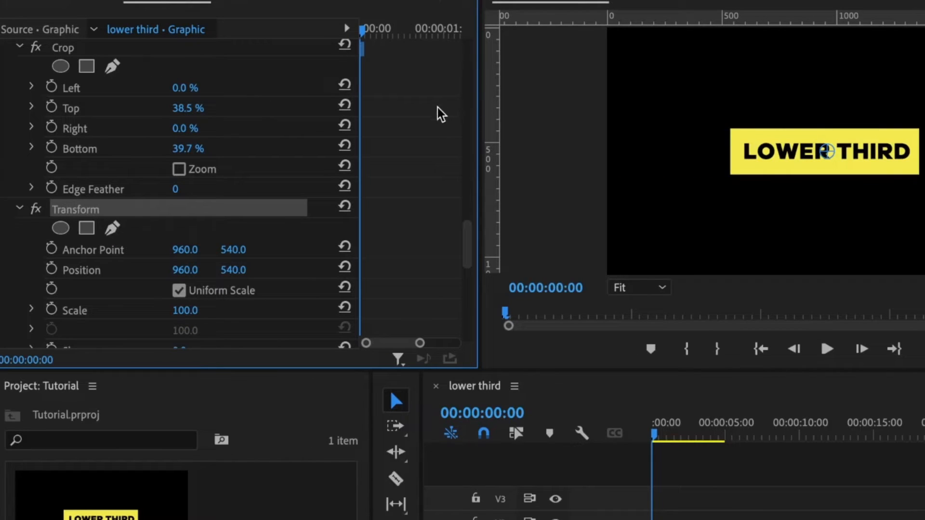
pyautogui.press('Right')
pyautogui.press('Right')
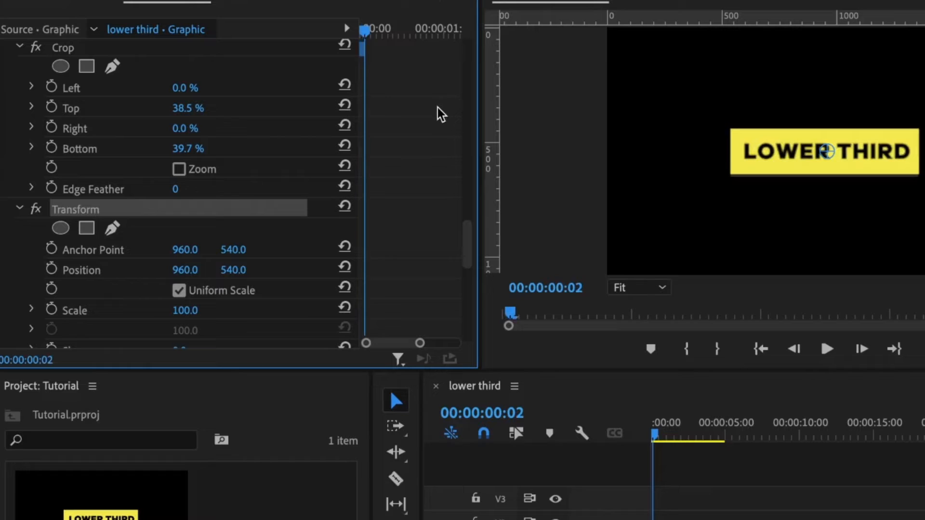
pyautogui.click(52, 269)
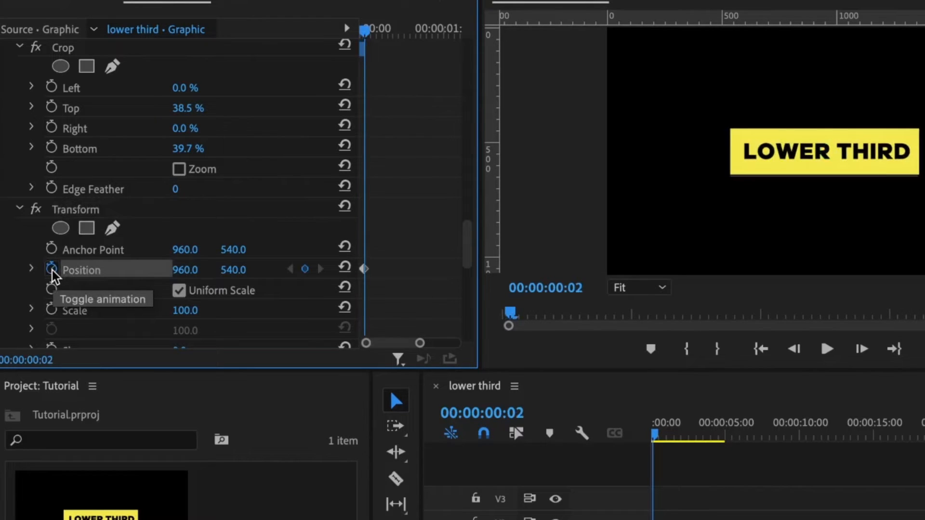
# - Add a background Position keyframe at 00:00:00:17 and set the first keyframe's vertical Position to 803
pyautogui.hotkey('shift', 'Right')
pyautogui.hotkey('shift', 'Right')
pyautogui.hotkey('shift', 'Right')
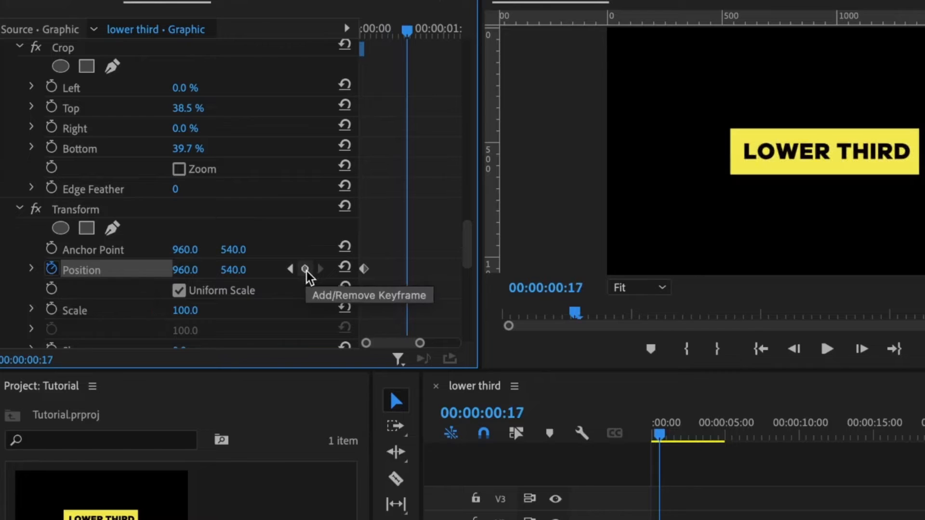
pyautogui.click(306, 270)
pyautogui.click(291, 269)
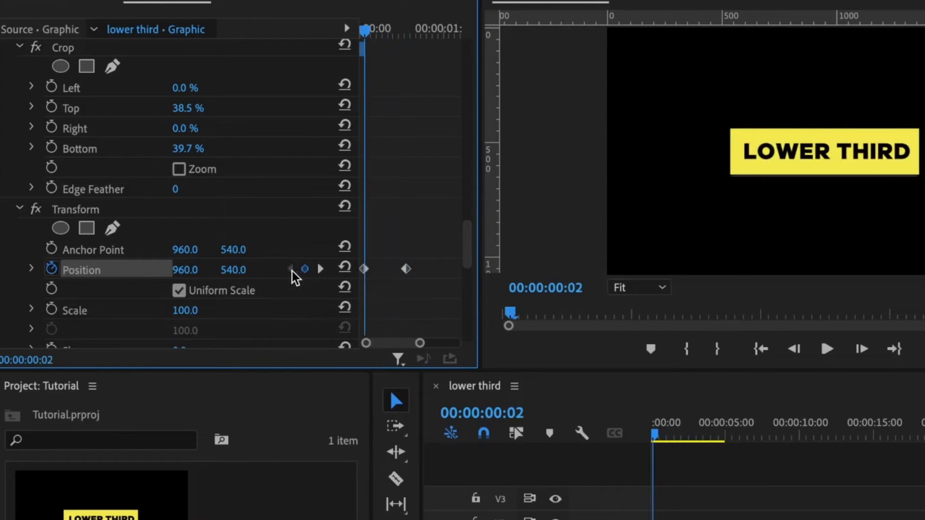
pyautogui.moveTo(231, 271); pyautogui.dragTo(305, 271)
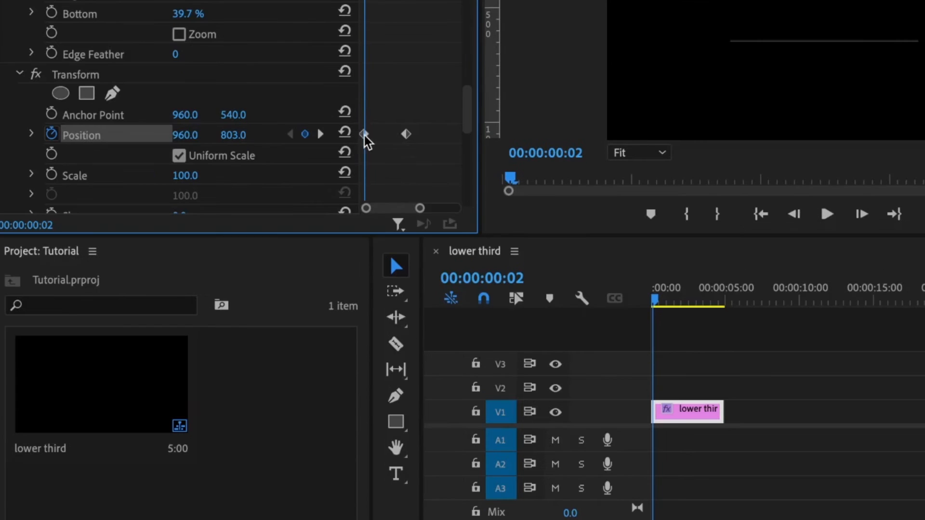
# - Apply Ease Out to the background's first Position keyframe and Ease In to its second
pyautogui.rightClick(363, 135)
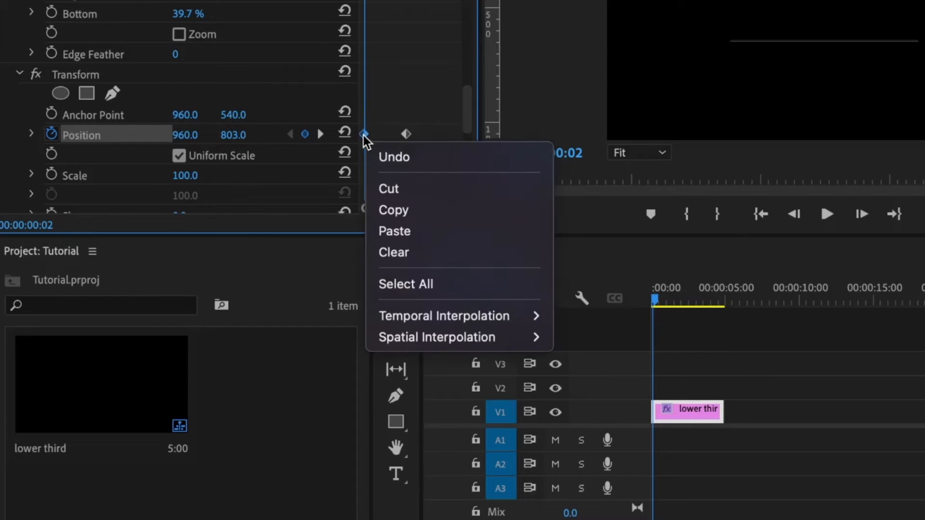
pyautogui.moveTo(472, 316)
pyautogui.click(652, 453)
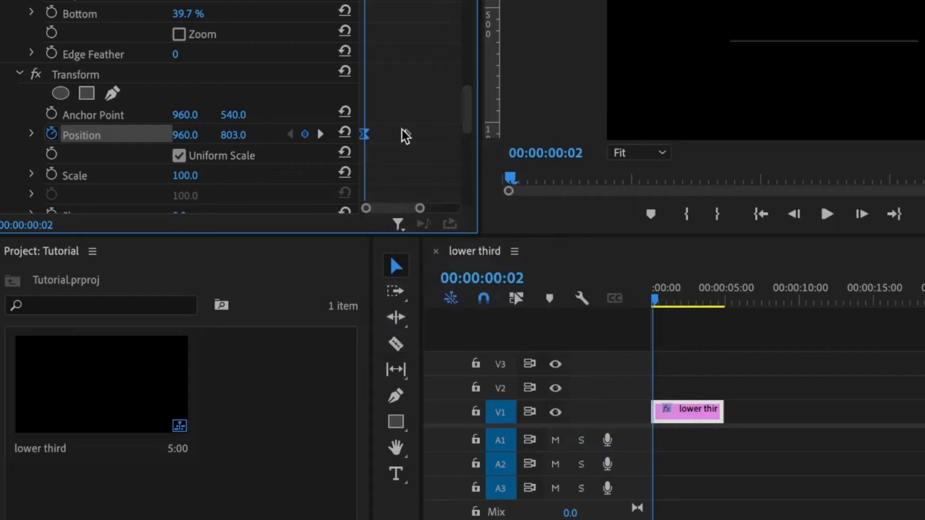
pyautogui.rightClick(406, 134)
pyautogui.moveTo(572, 321)
pyautogui.click(667, 434)
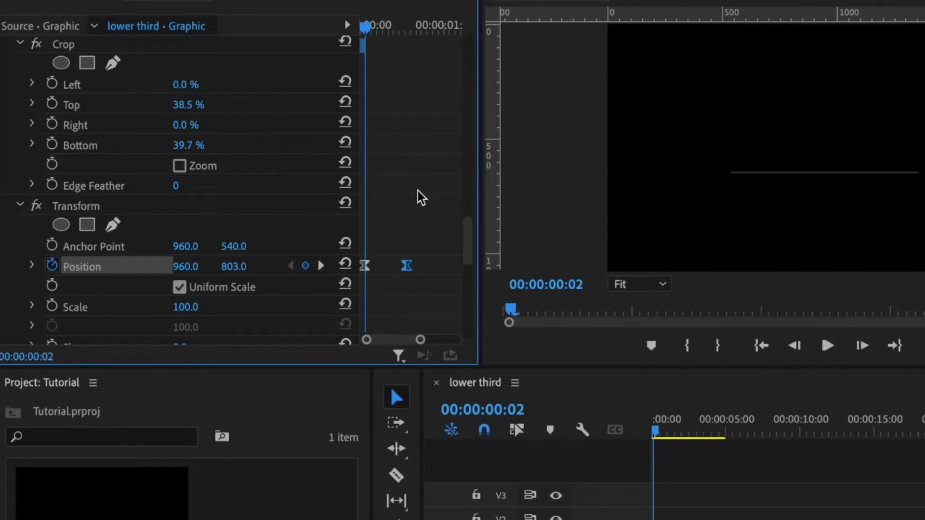
# - Start Position keyframing in the text group's Transform effect at 00:00:00:04
pyautogui.press('Right')
pyautogui.press('Right')
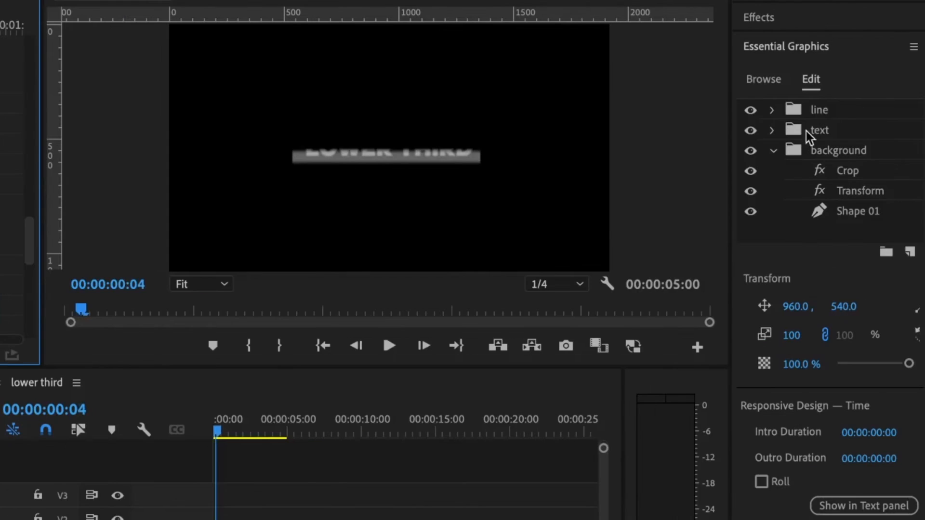
pyautogui.click(773, 150)
pyautogui.click(771, 130)
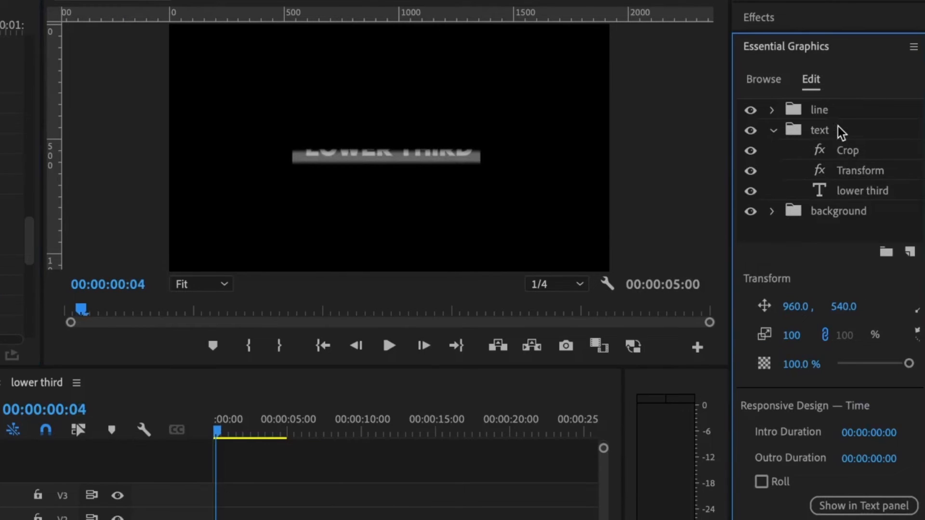
pyautogui.click(856, 170)
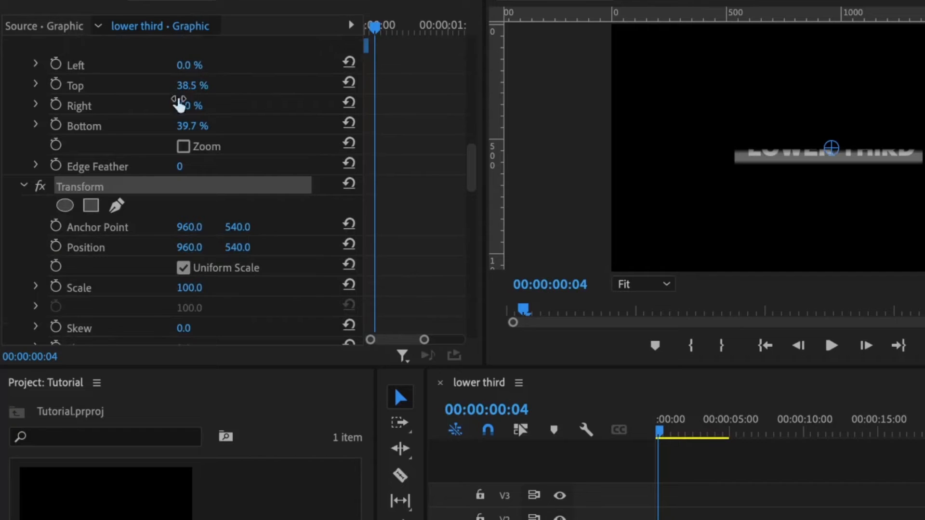
pyautogui.click(57, 247)
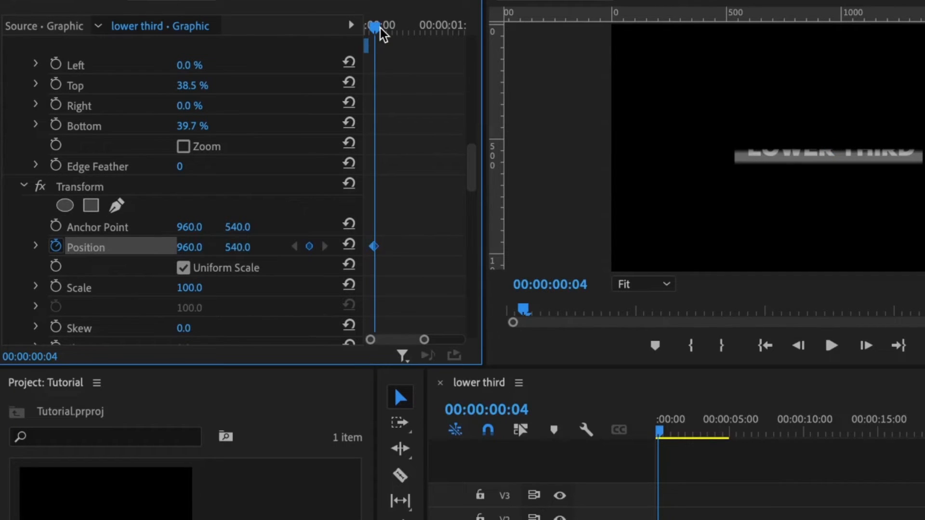
# - Add a text group Position keyframe at 00:00:00:19 and set the first keyframe's vertical Position to 838
pyautogui.hotkey('shift', 'Right')
pyautogui.hotkey('shift', 'Right')
pyautogui.hotkey('shift', 'Right')
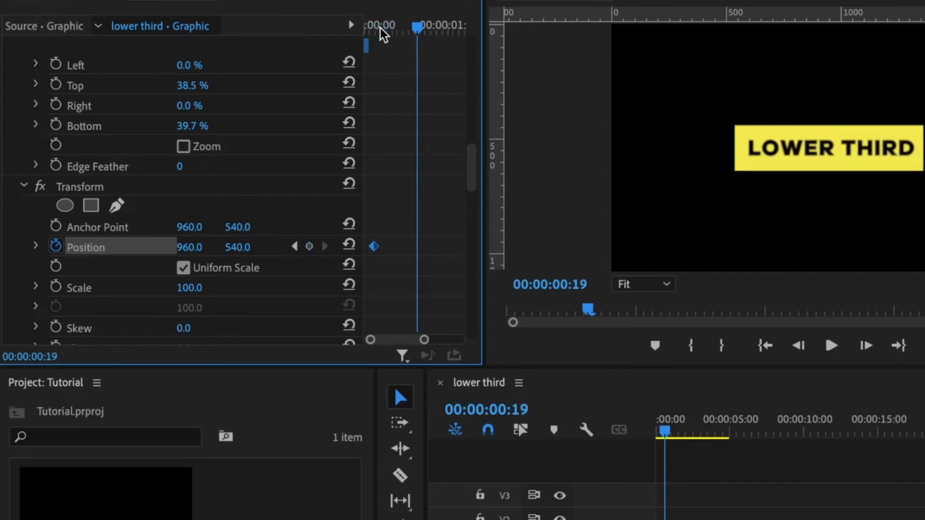
pyautogui.click(310, 247)
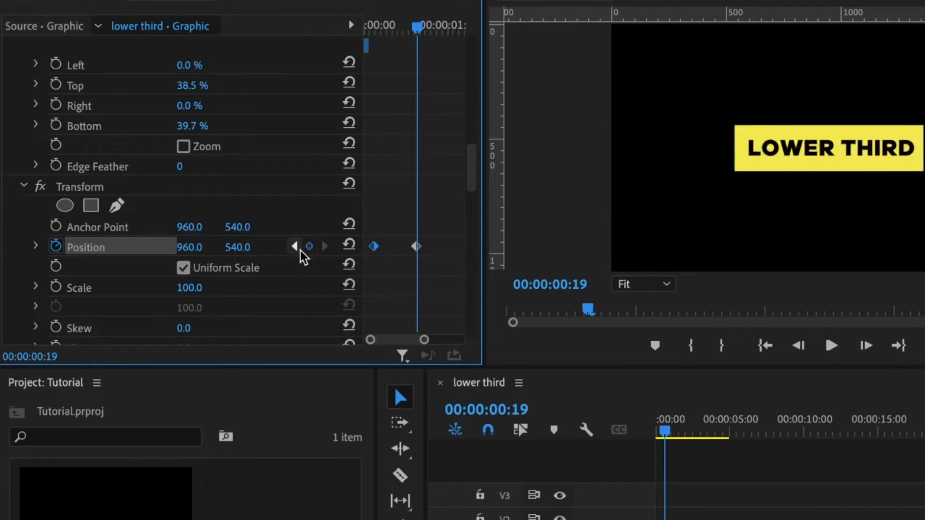
pyautogui.click(294, 246)
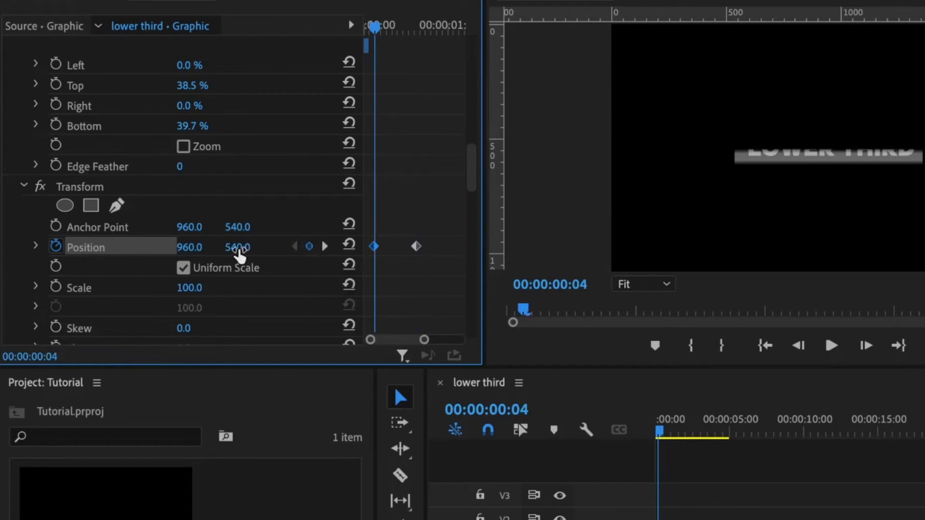
pyautogui.moveTo(239, 248); pyautogui.dragTo(304, 248)
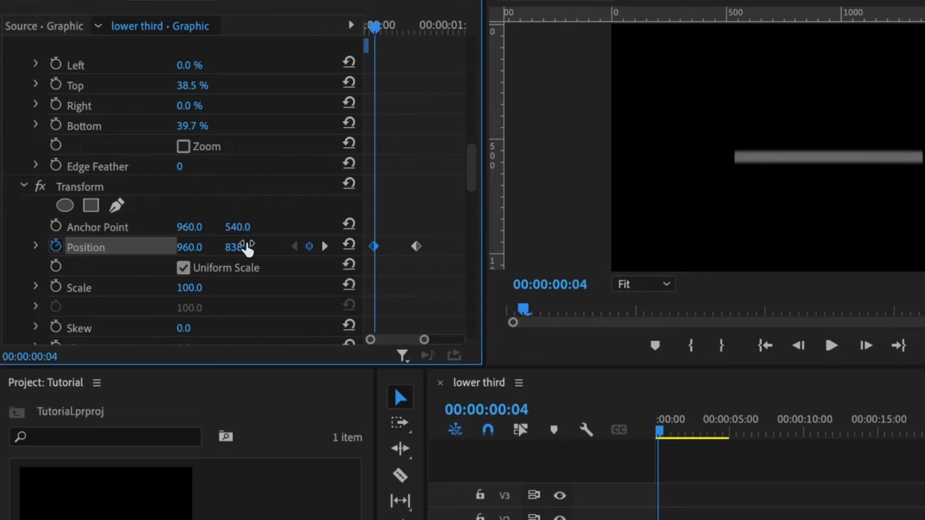
# - Apply Ease Out to the text group's first Position keyframe and Ease In to its second
pyautogui.rightClick(377, 250)
pyautogui.moveTo(470, 429)
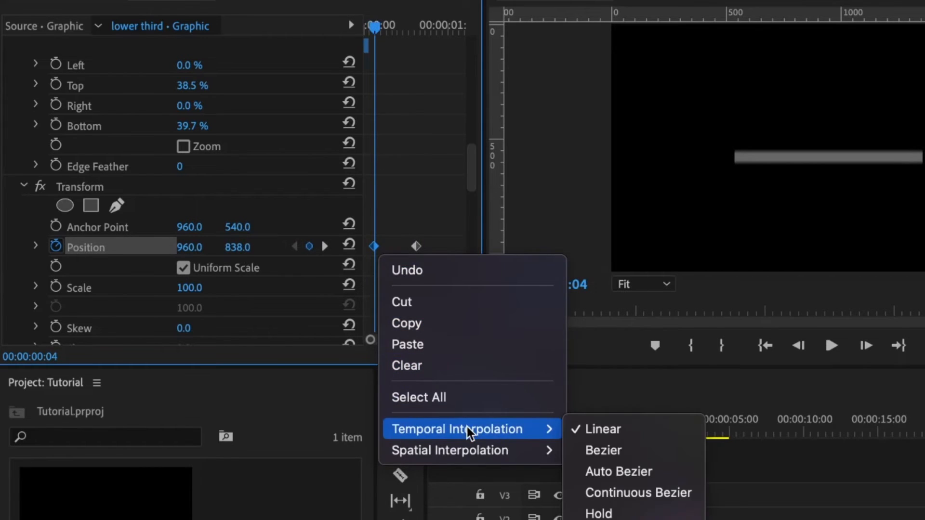
pyautogui.click(608, 519)
pyautogui.rightClick(418, 247)
pyautogui.moveTo(559, 438)
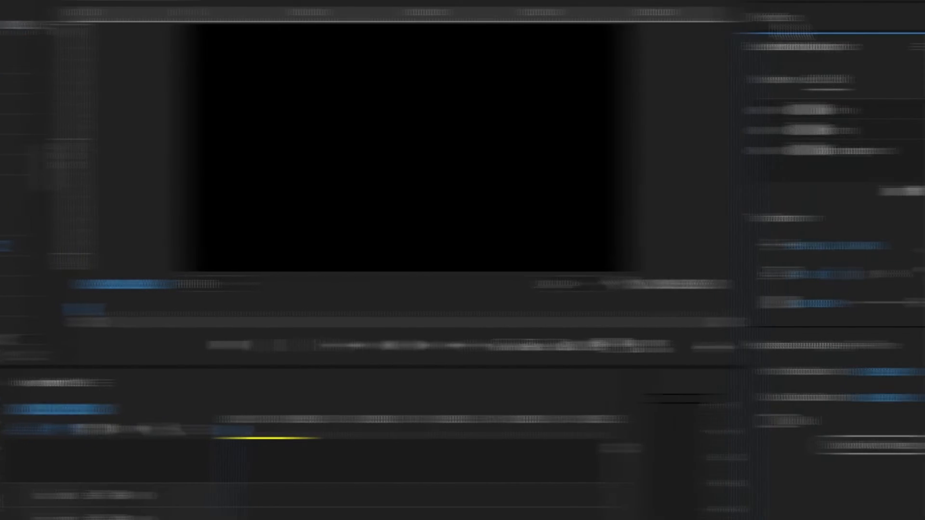
# - Find the Distort Transform effect and apply it to the whole lower third clip
pyautogui.click(768, 23)
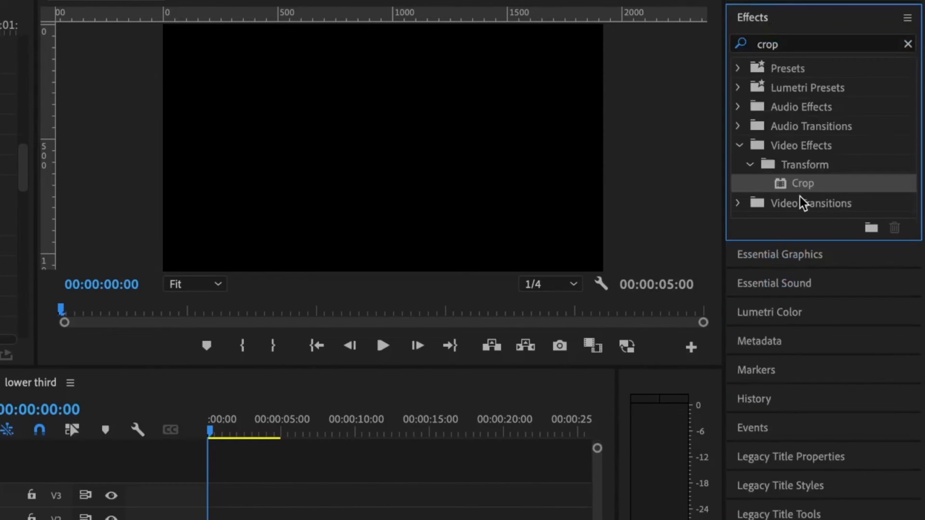
pyautogui.doubleClick(791, 42)
pyautogui.write('transform')
pyautogui.moveTo(815, 183); pyautogui.dragTo(307, 417)
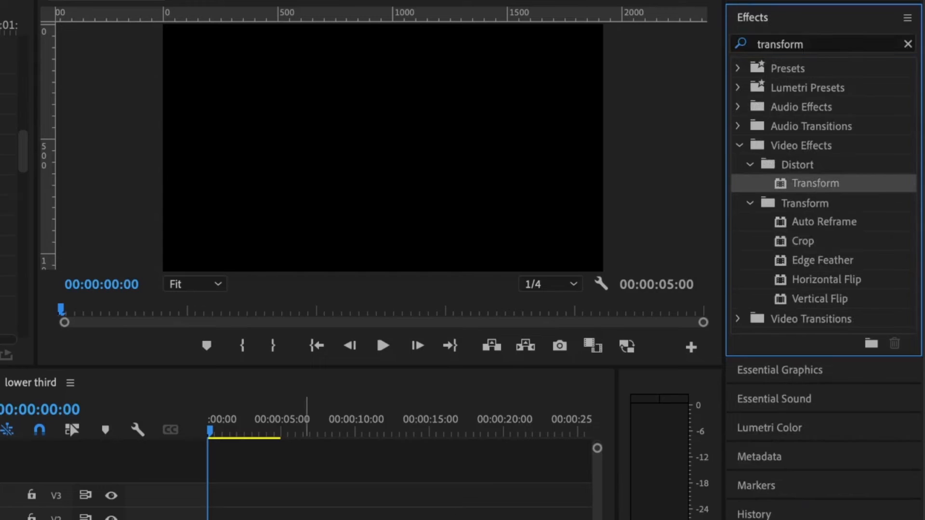
# - Select the clip-level Transform effect above the line, text and background groups in the graphic's layer list
pyautogui.click(769, 22)
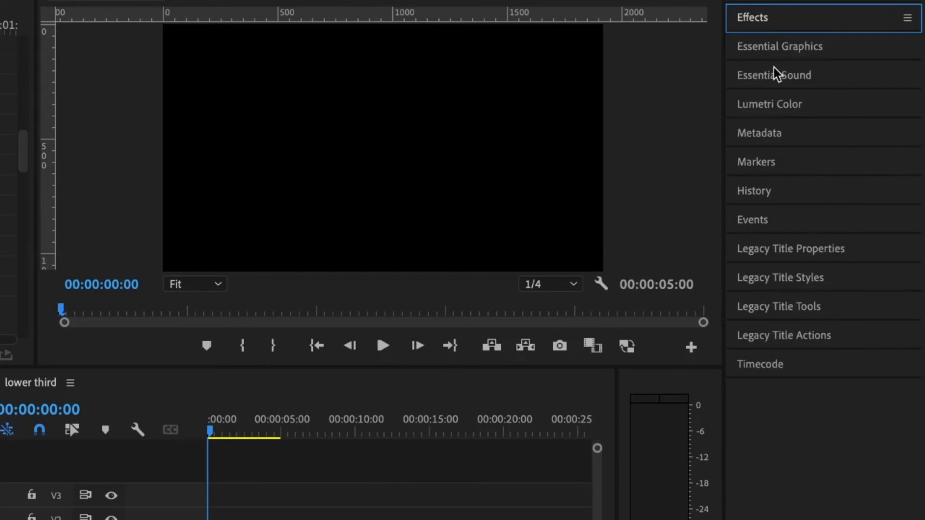
pyautogui.click(775, 52)
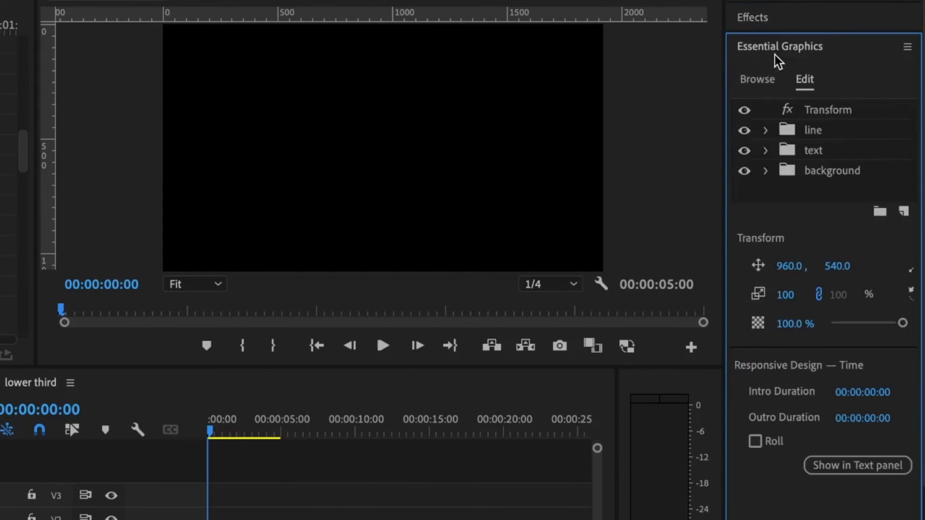
pyautogui.click(815, 111)
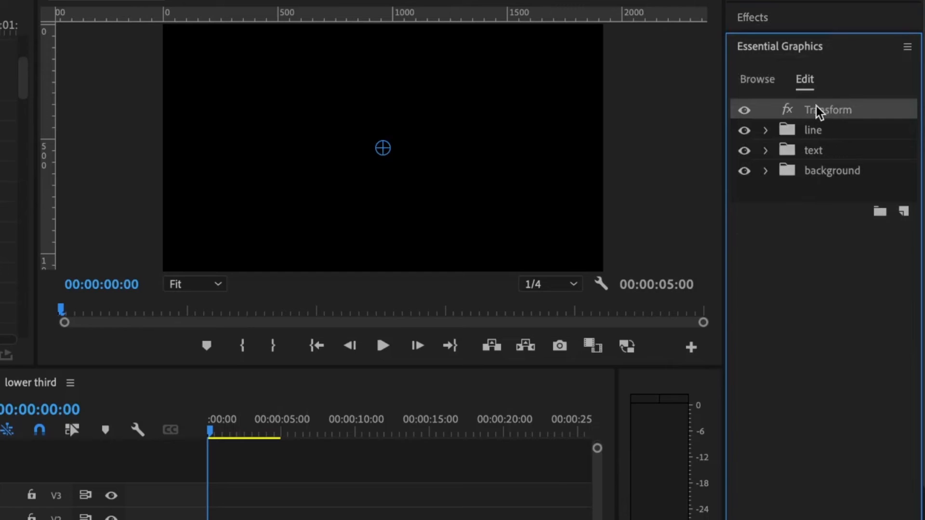
pyautogui.doubleClick(827, 110)
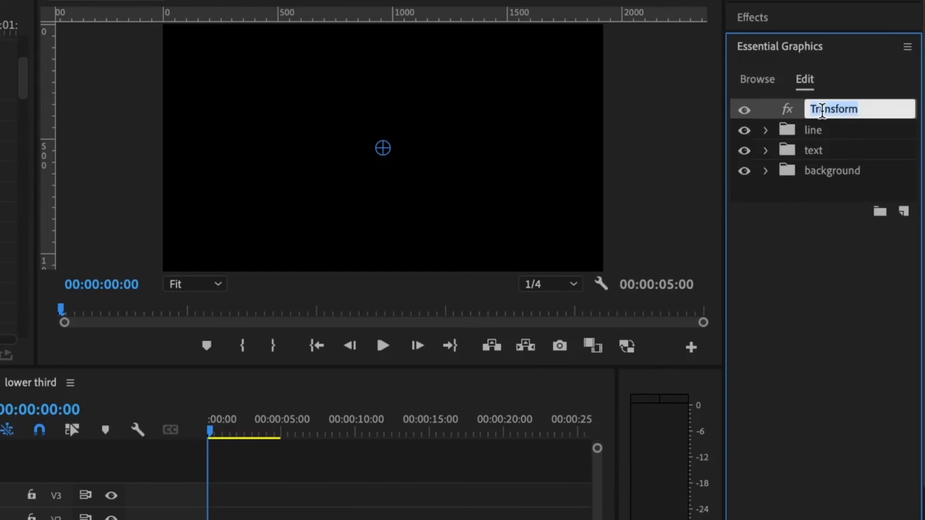
pyautogui.click(795, 171)
pyautogui.click(808, 107)
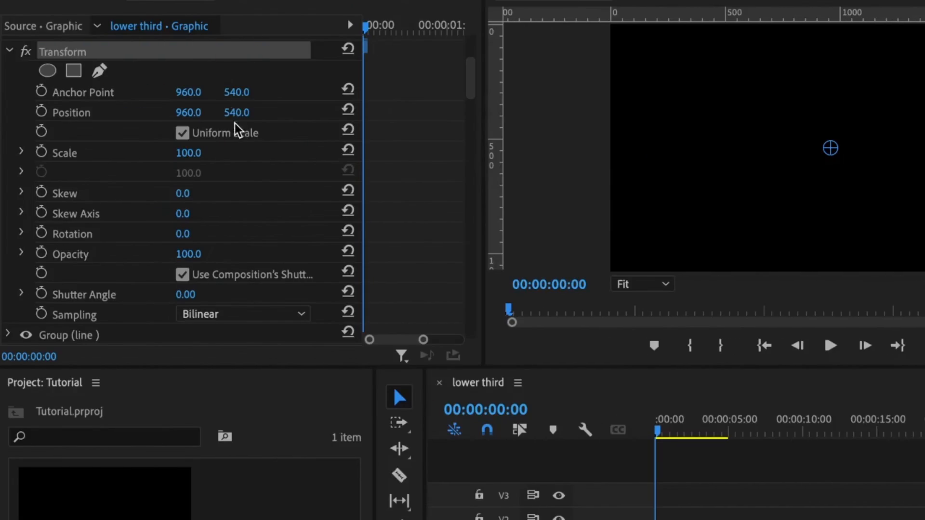
# - Start Position keyframing in the clip-level Transform effect at 00:00:04:28
pyautogui.scroll(4, 458, 165)
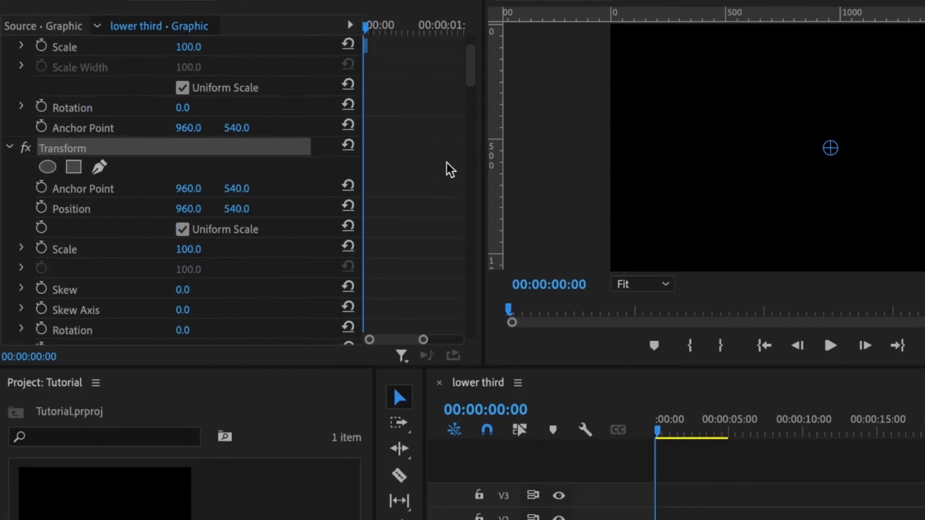
pyautogui.moveTo(740, 433); pyautogui.dragTo(730, 424)
pyautogui.moveTo(730, 332); pyautogui.dragTo(727, 331)
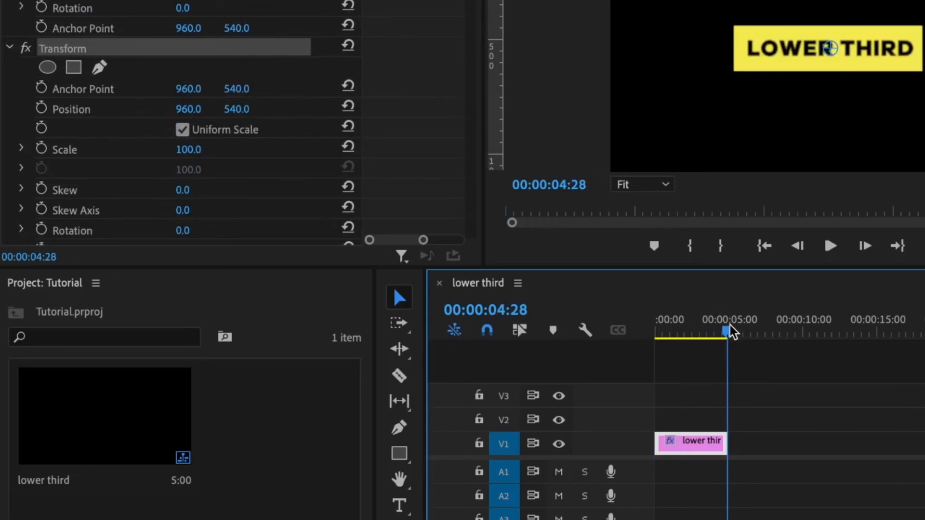
pyautogui.click(42, 108)
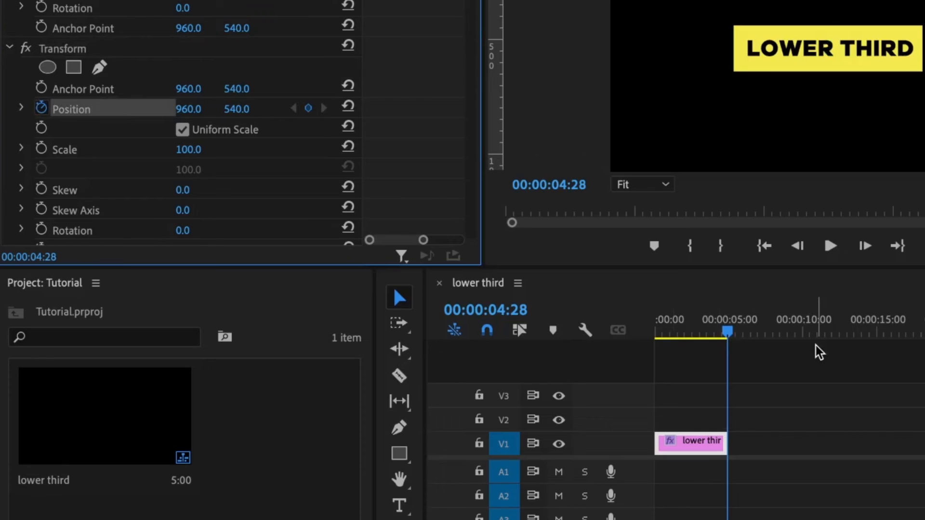
# - Add a clip-level Position keyframe at 00:00:04:18 and set the last keyframe's horizontal Position to -448
pyautogui.hotkey('shift', 'Left')
pyautogui.hotkey('shift', 'Left')
pyautogui.click(309, 108)
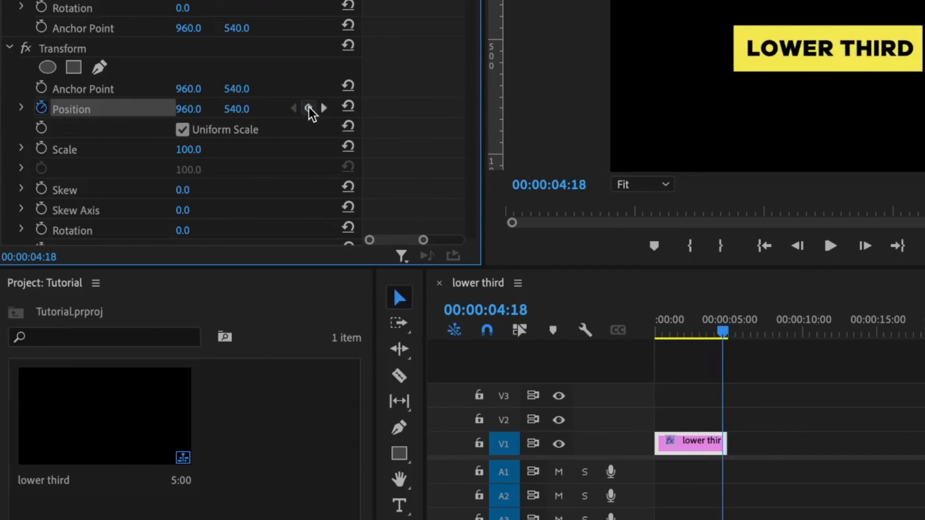
pyautogui.click(324, 108)
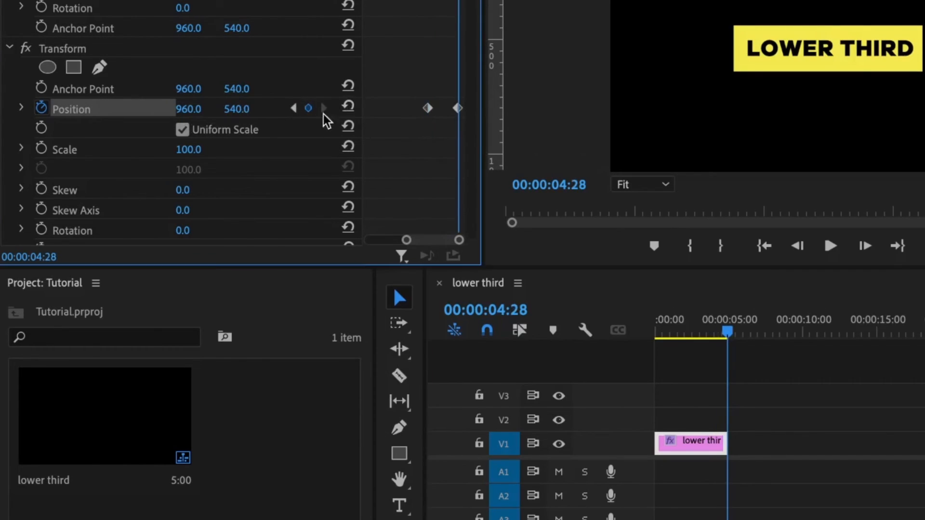
pyautogui.moveTo(191, 109); pyautogui.dragTo(424, 124)
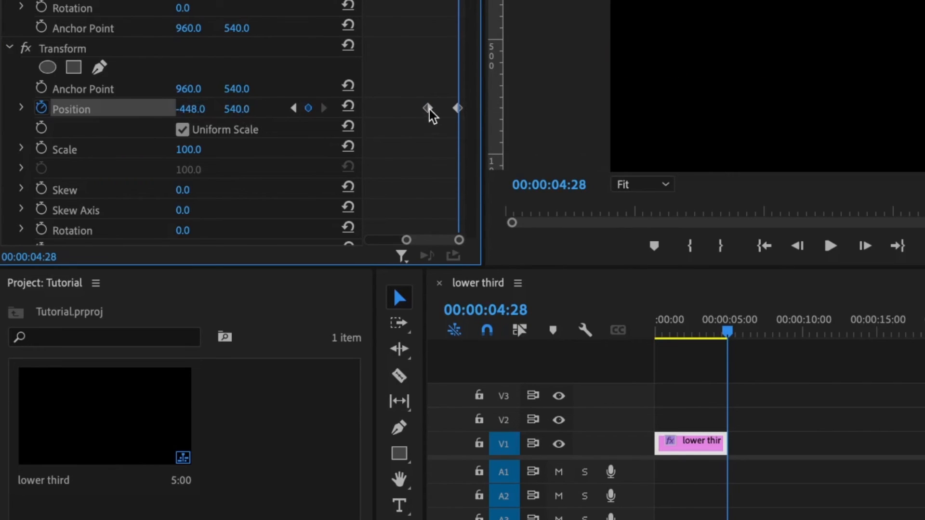
# - Apply Ease Out to the first clip-level Position keyframe and Ease In to the last one
pyautogui.rightClick(429, 109)
pyautogui.moveTo(592, 295)
pyautogui.click(694, 429)
pyautogui.rightClick(458, 108)
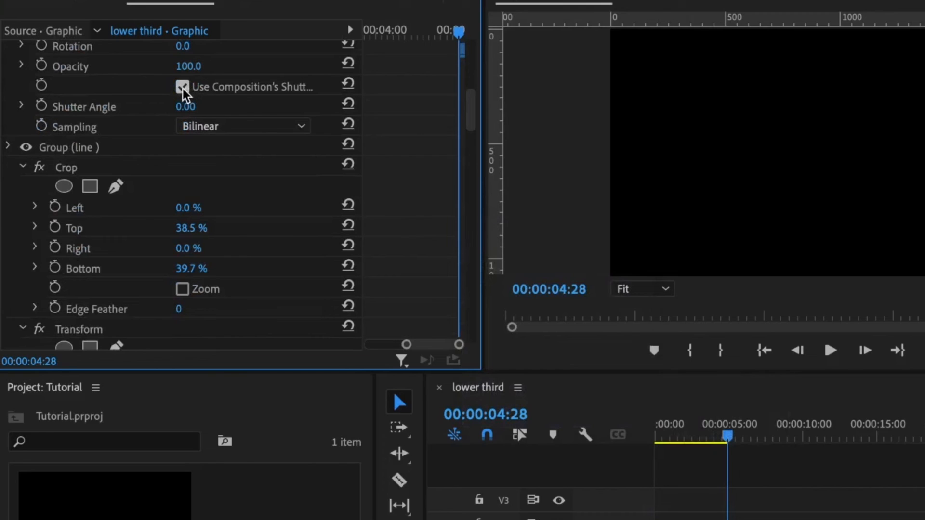
# - Disable the composition's shutter angle in the clip-level Transform effect and set its Shutter Angle to 360
pyautogui.click(182, 87)
pyautogui.click(193, 106)
pyautogui.write('360')
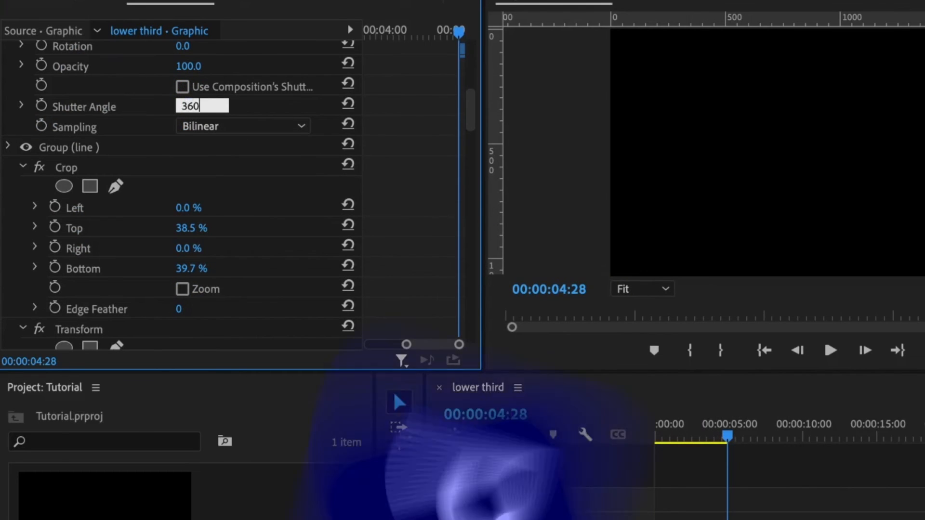